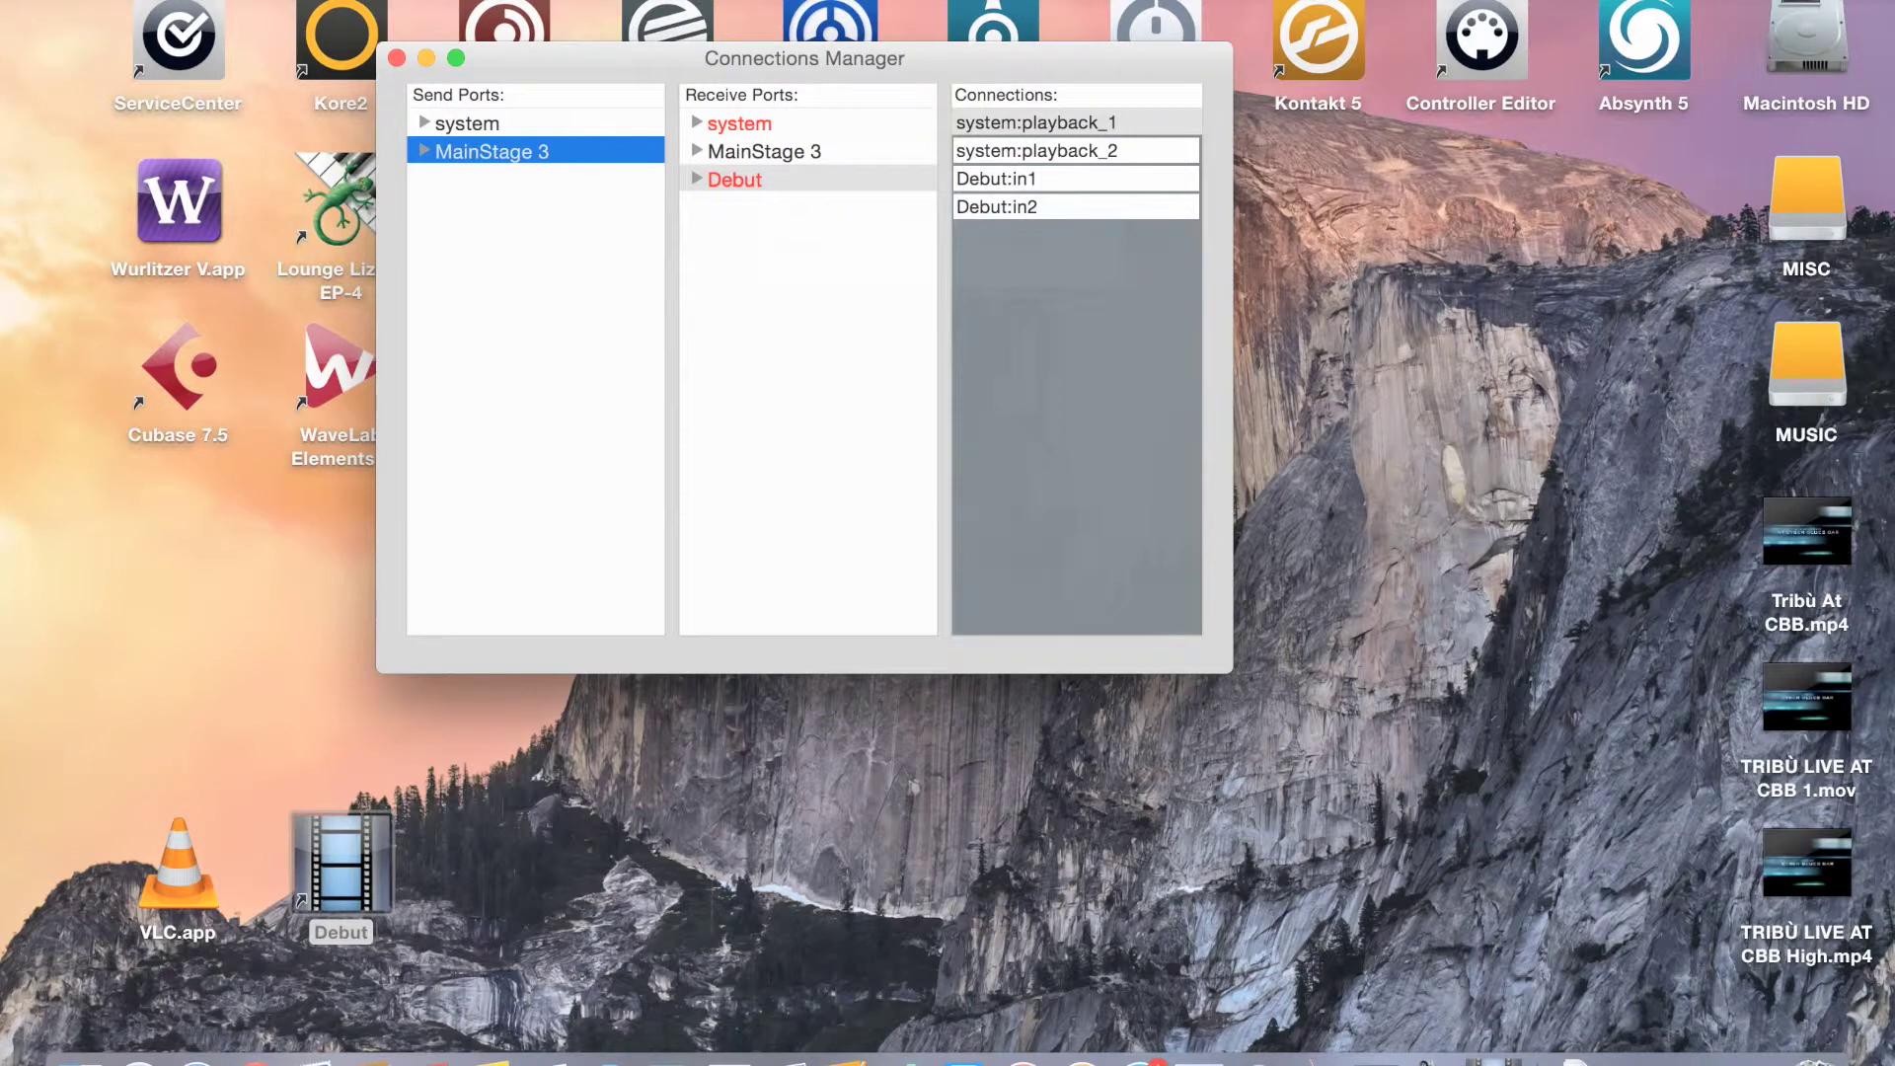
{"action": "left_click", "coordinate": [287, 1]}
{"action": "left_click", "coordinate": [114, 1]}
{"action": "left_click", "coordinate": [114, 1]}
{"action": "left_click", "coordinate": [380, 1]}
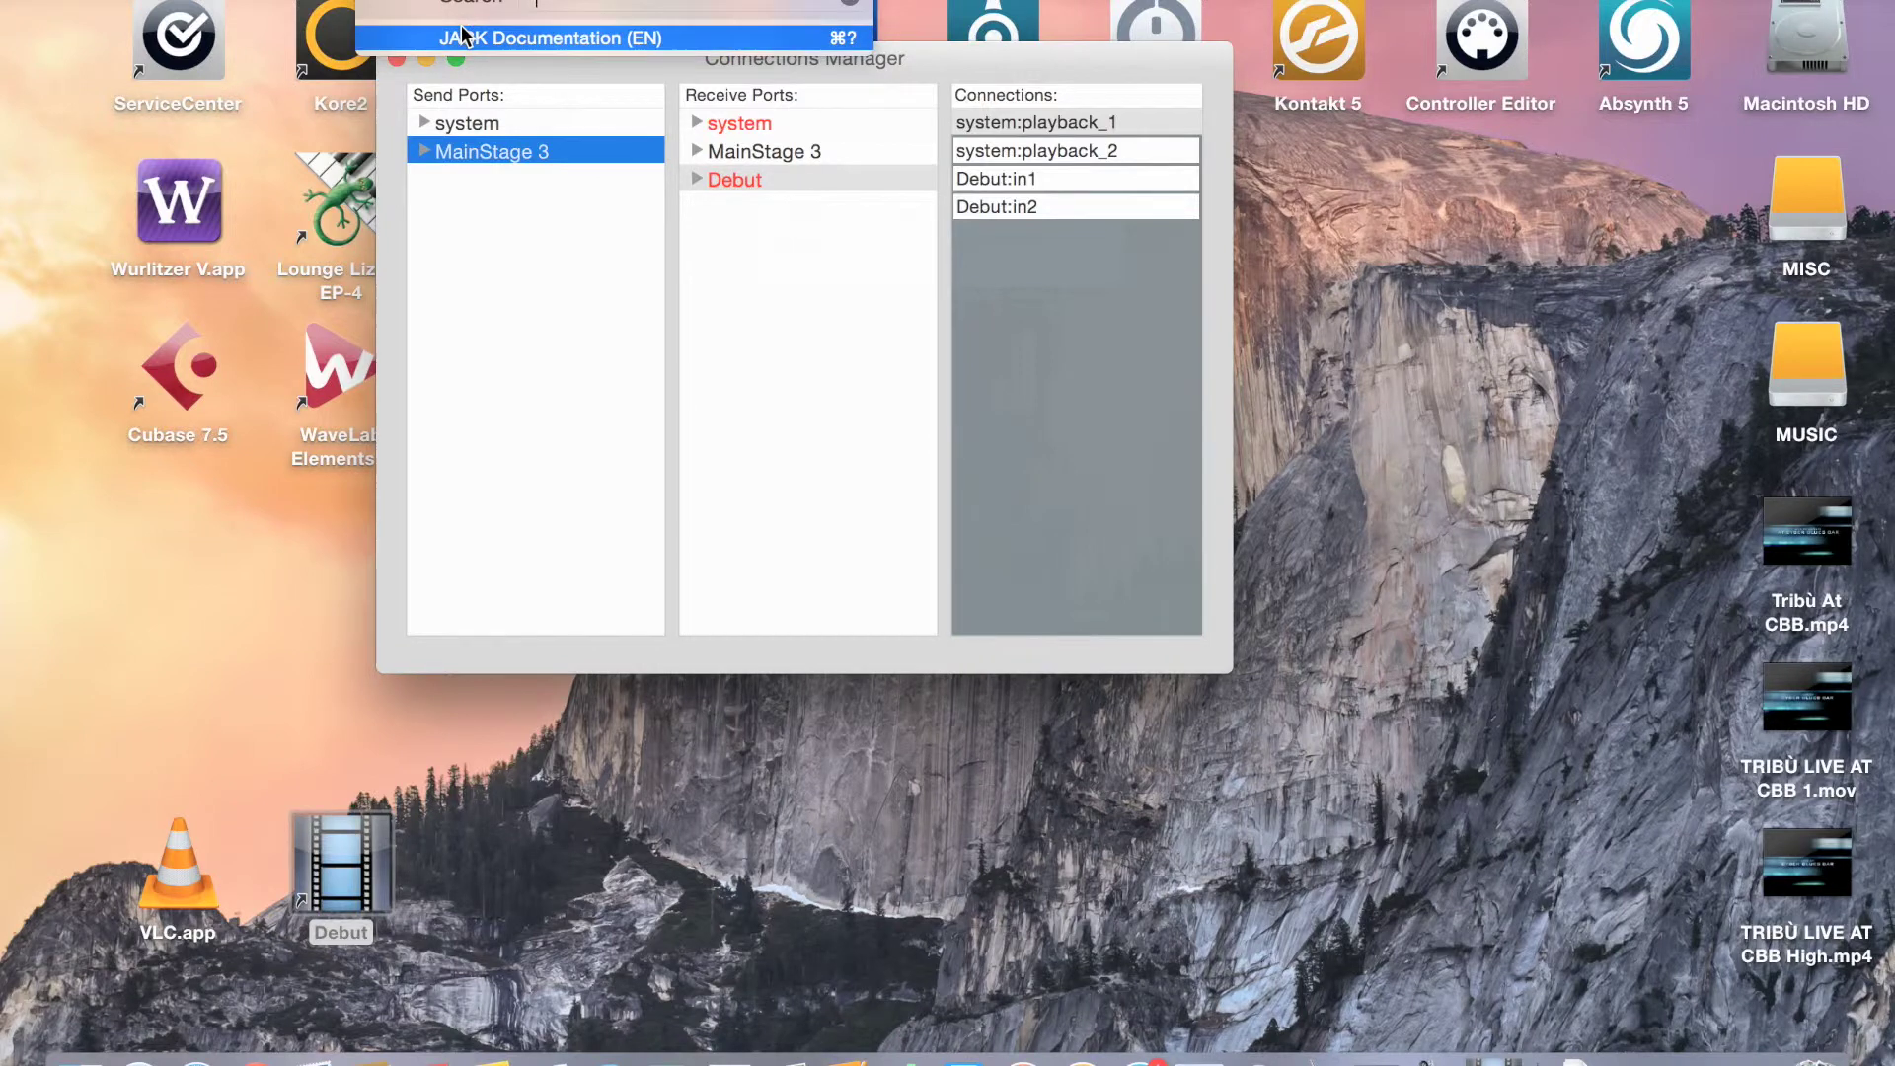
{"action": "mouse_move", "coordinate": [287, 1]}
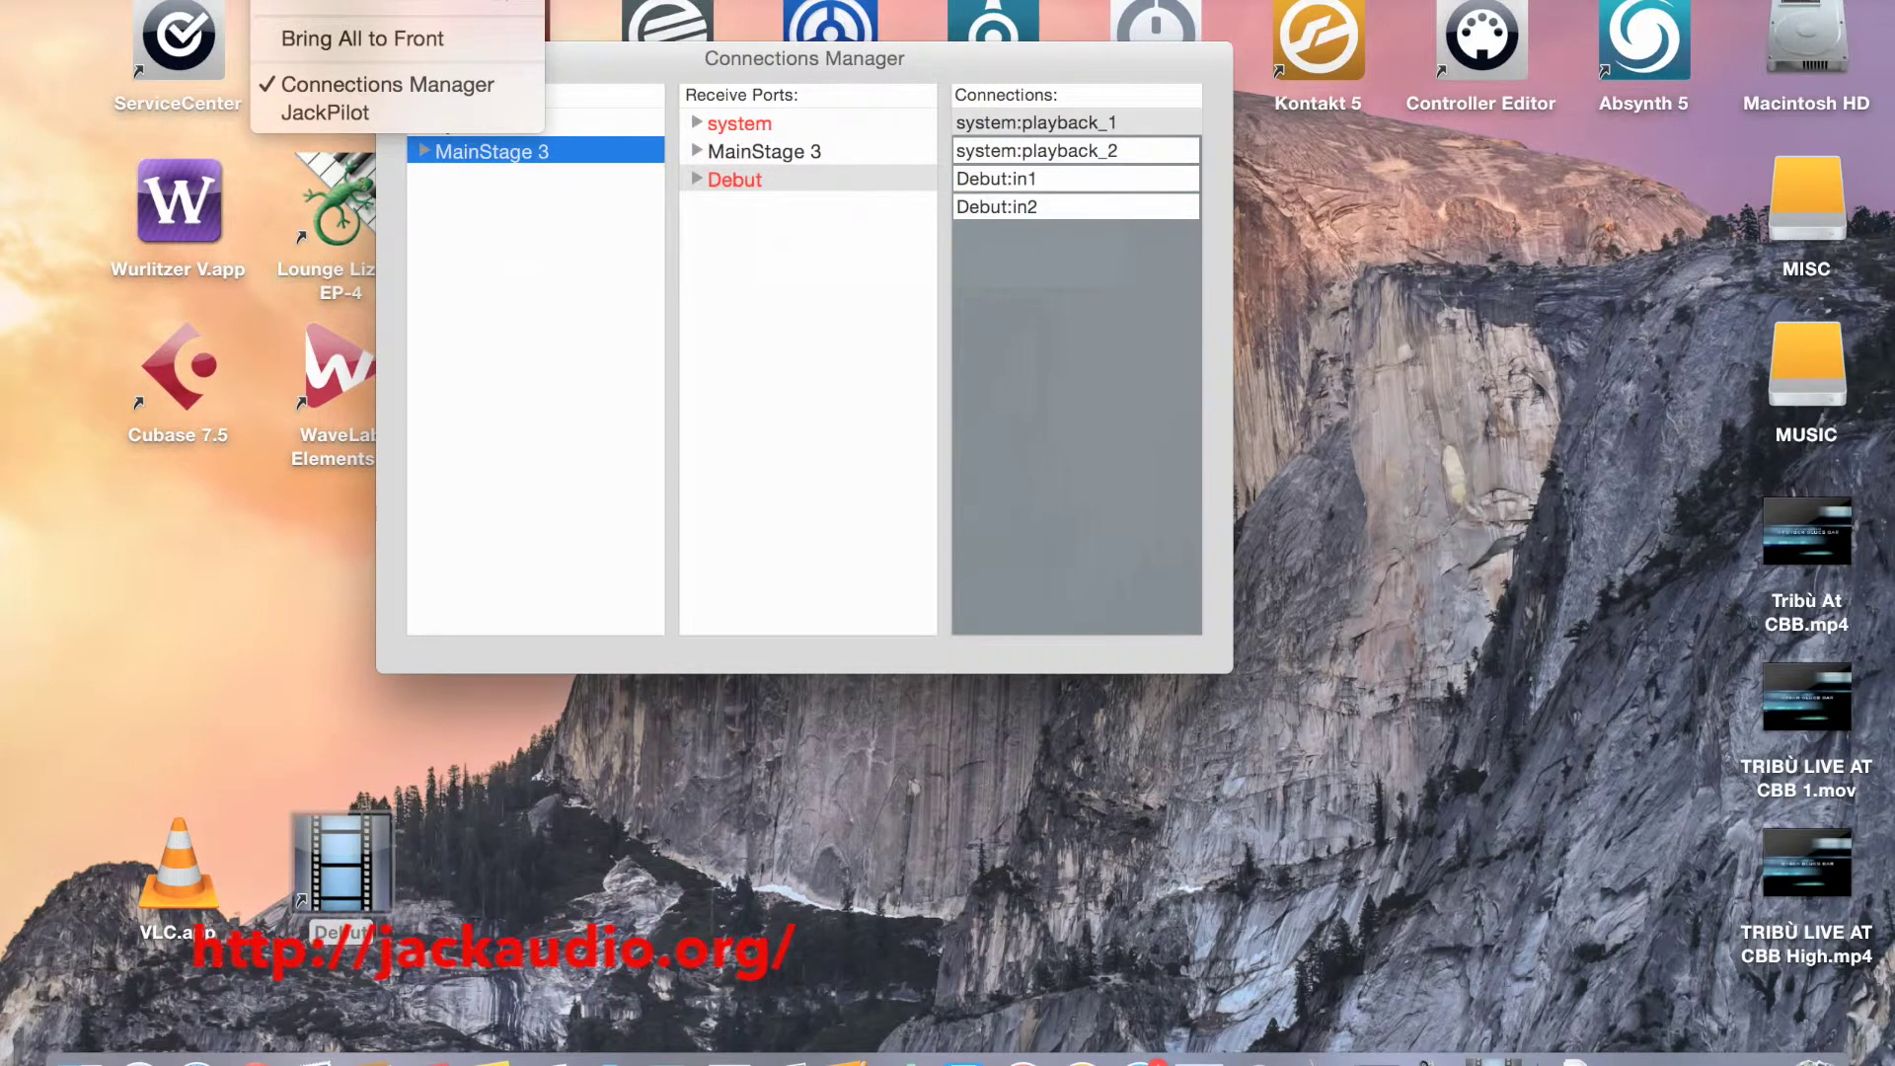
{"action": "left_click", "coordinate": [577, 330]}
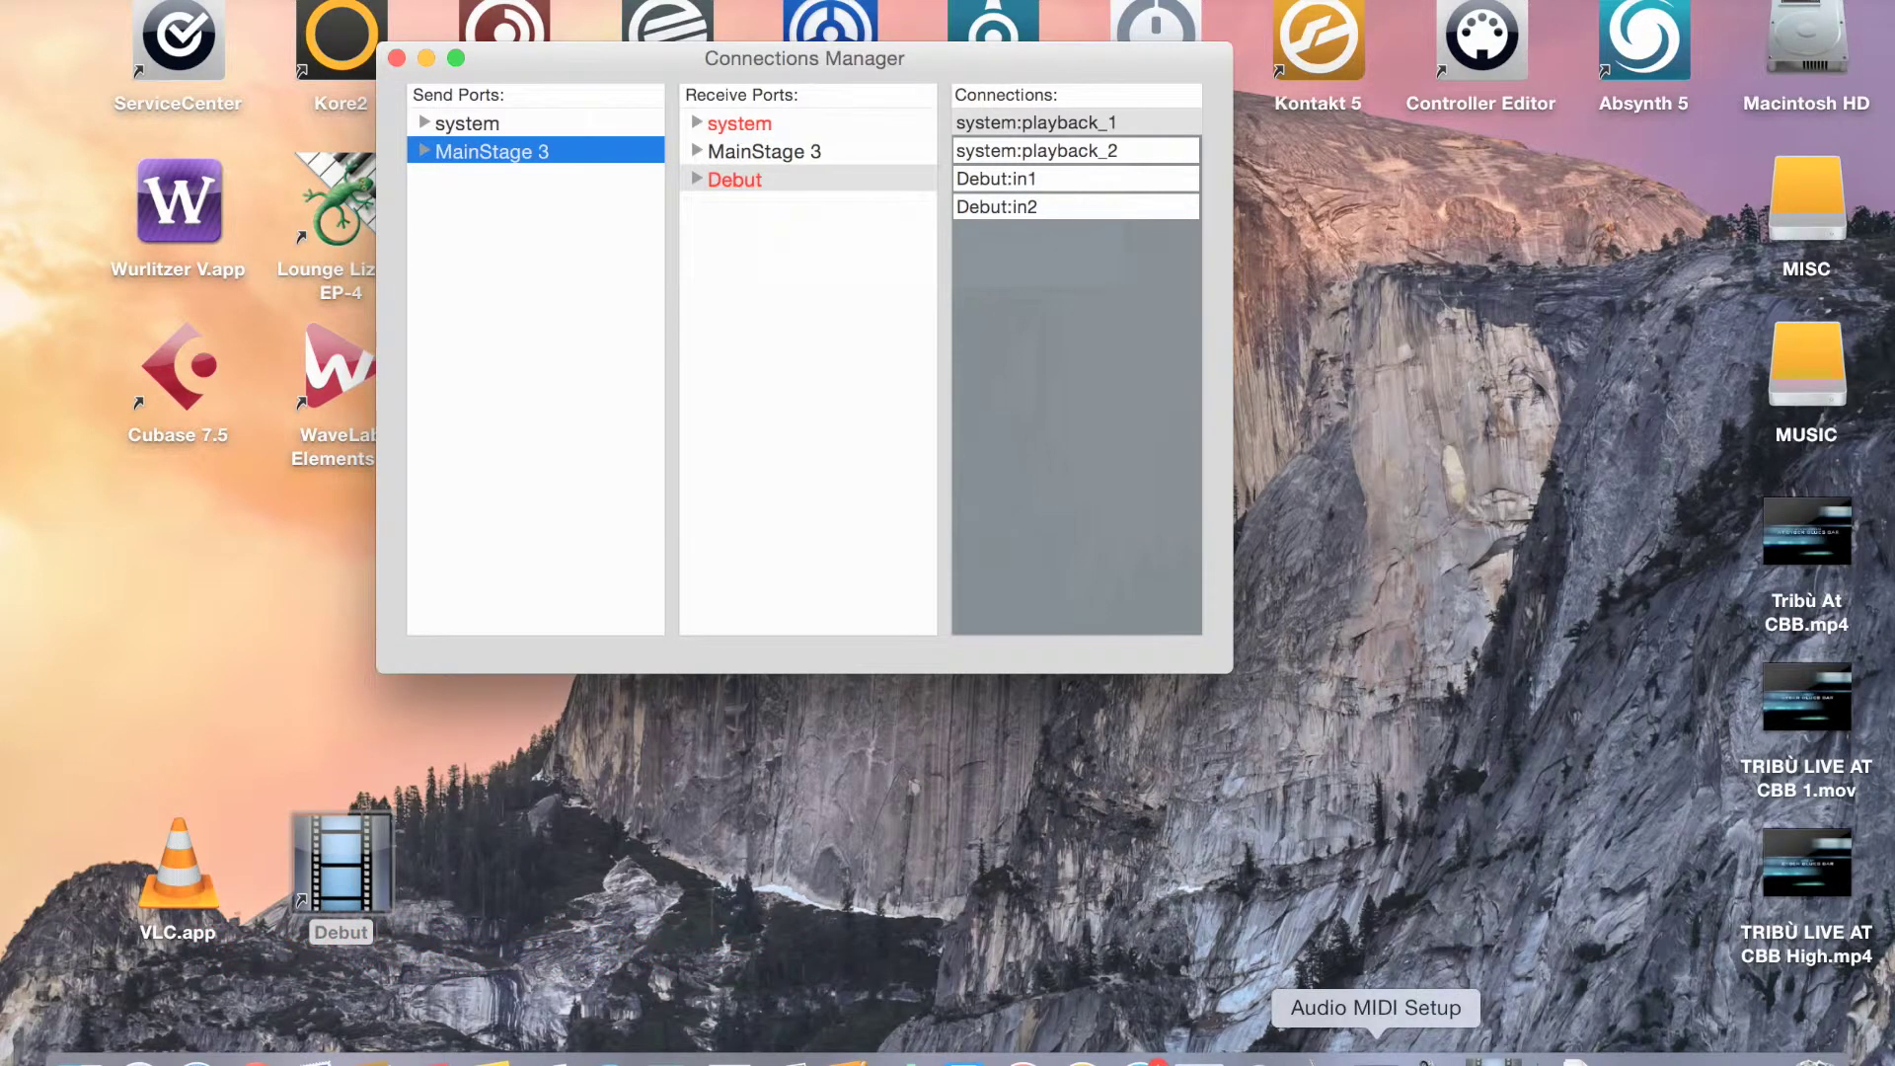
Switch to MainStage, show the on-screen keyboard and play several test notes around C4 and C5 with the Deluxe Modern patch.
{"action": "left_click", "coordinate": [1436, 1054]}
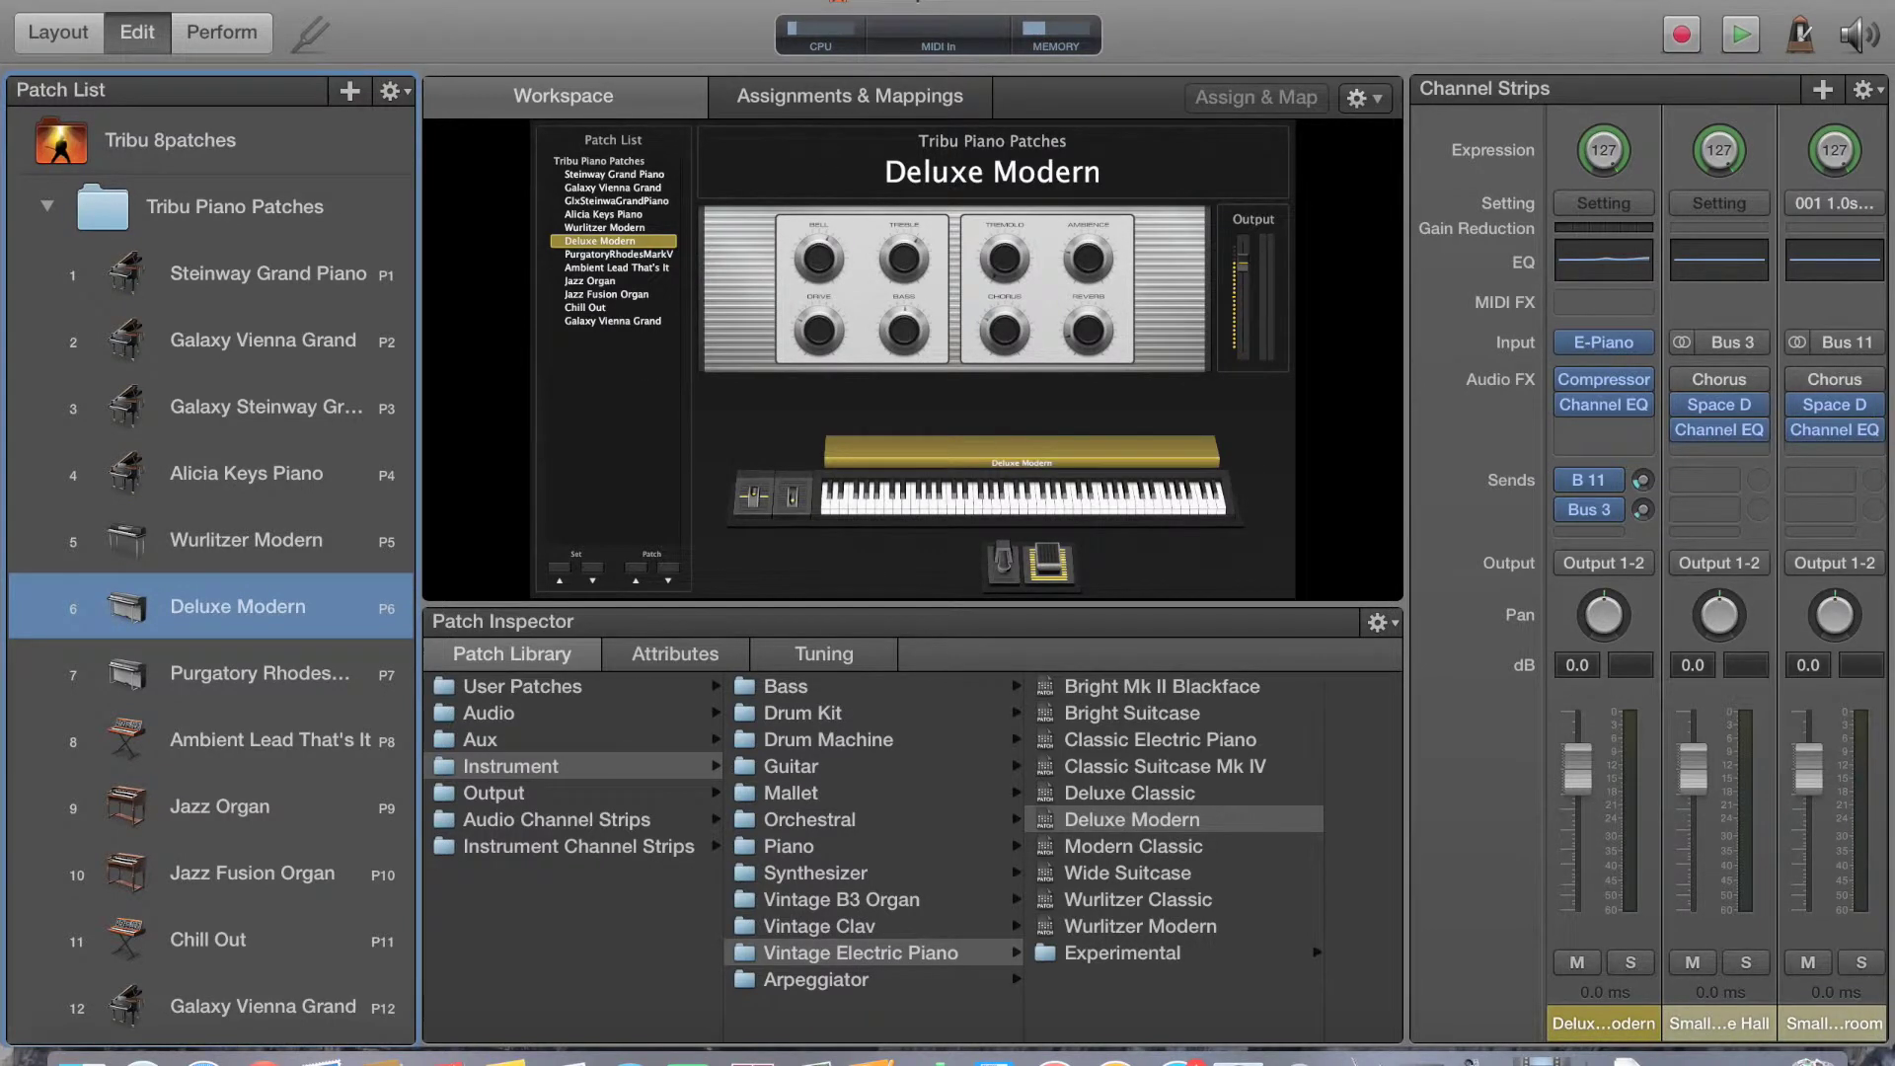
{"action": "left_click", "coordinate": [558, 1]}
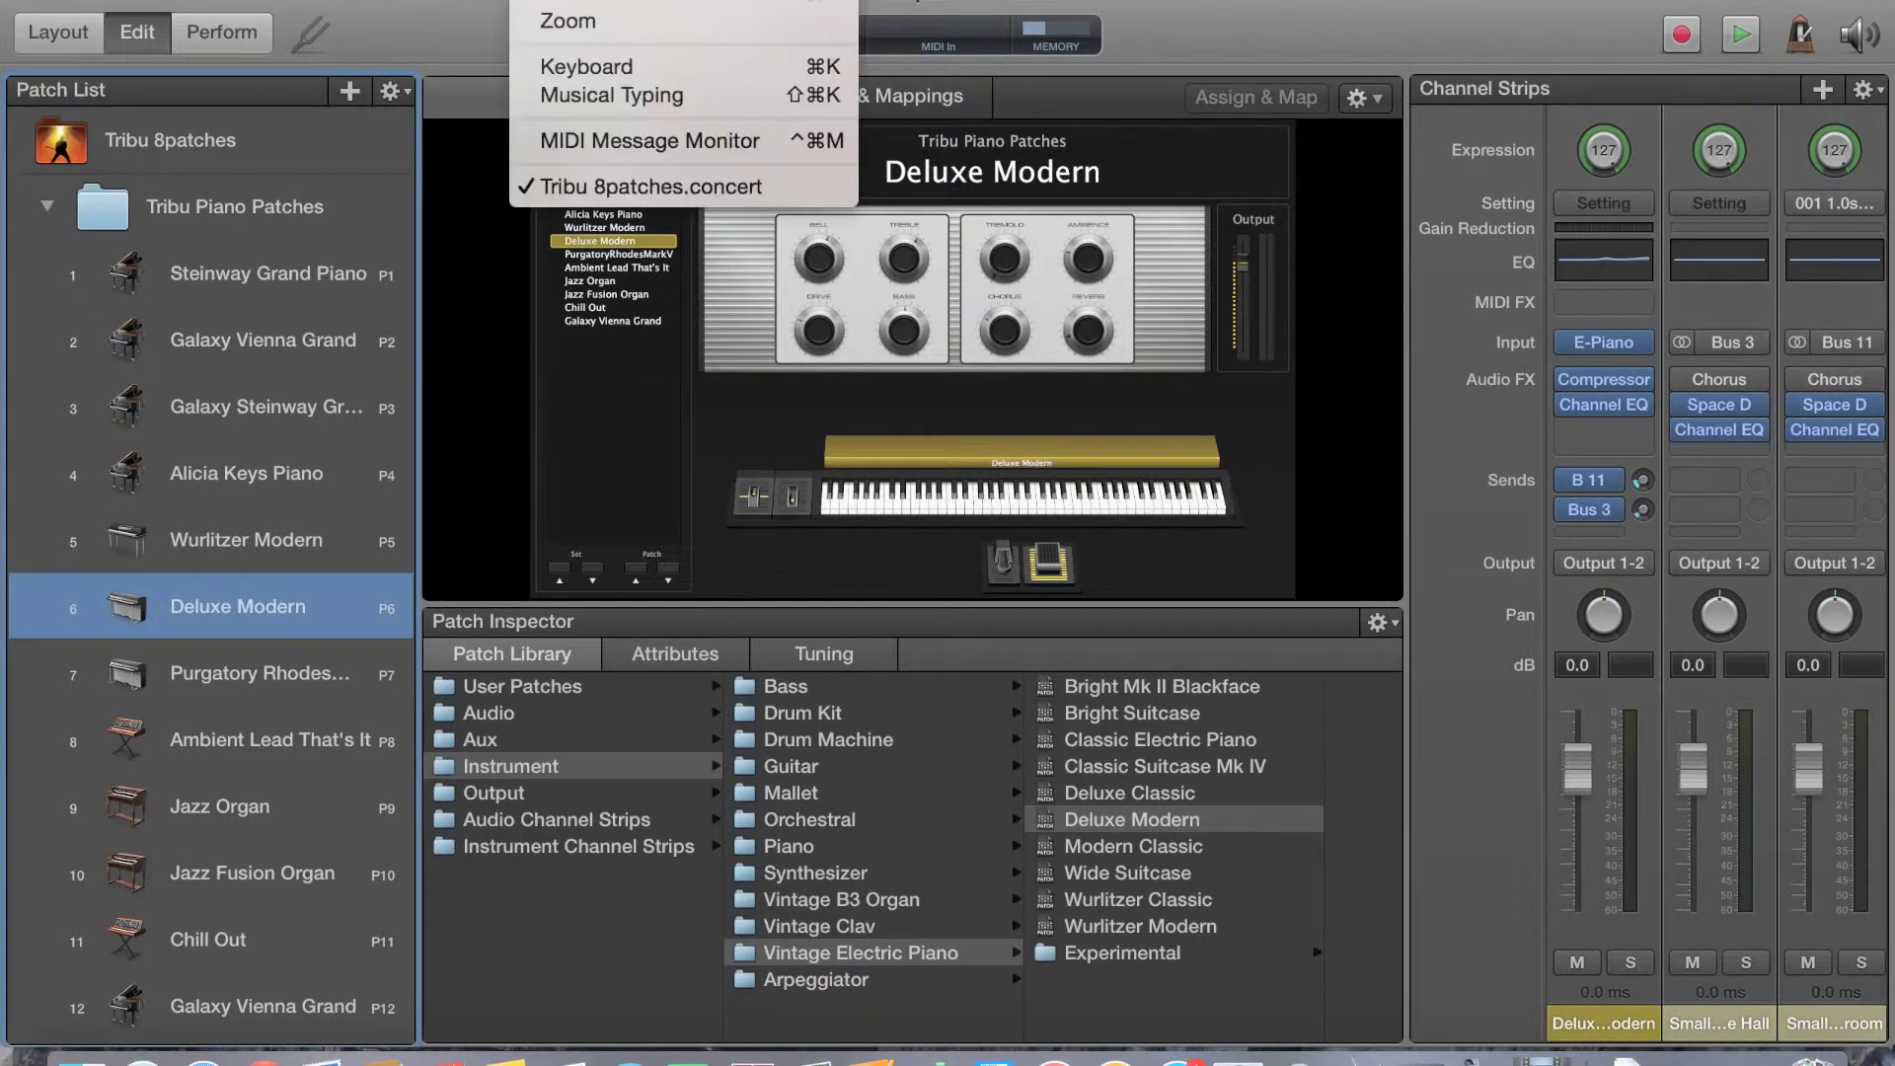
{"action": "left_click", "coordinate": [587, 66]}
{"action": "left_click", "coordinate": [1011, 598]}
{"action": "left_click", "coordinate": [1034, 601]}
{"action": "left_click", "coordinate": [1056, 609]}
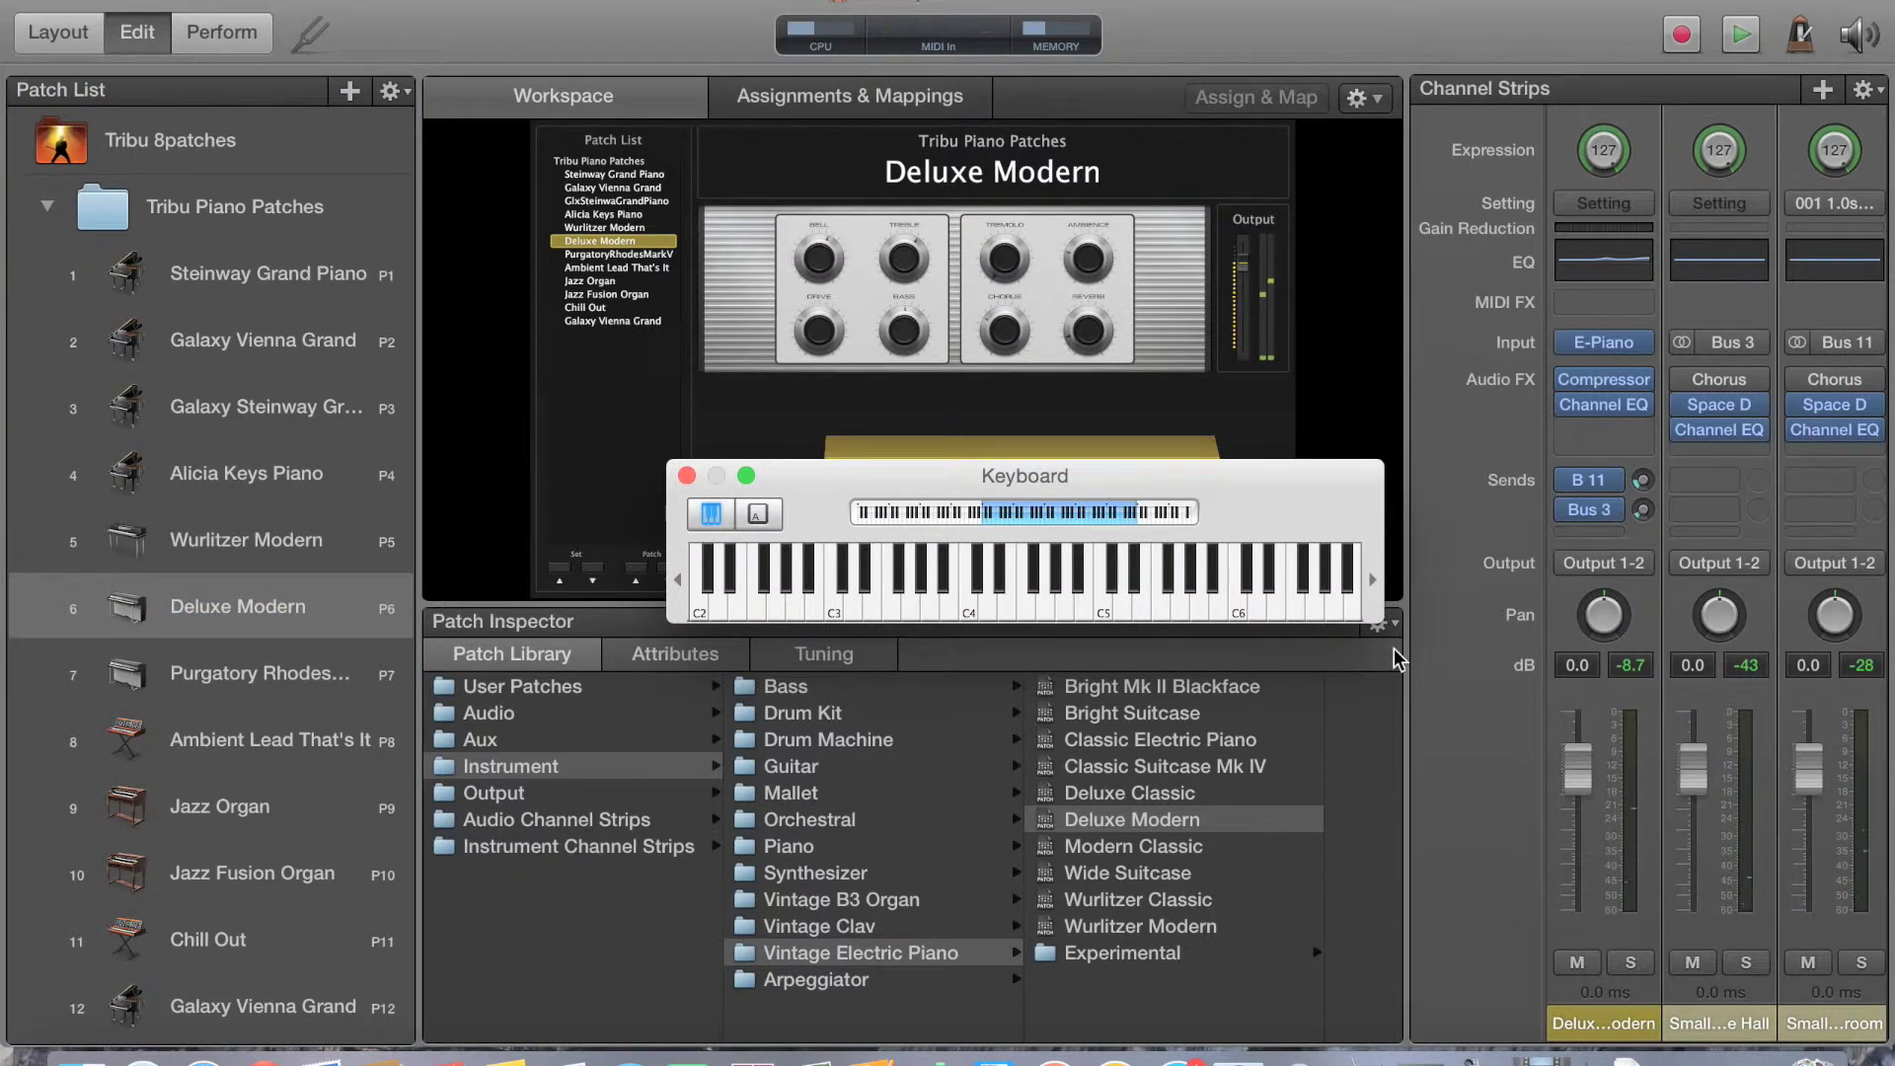
{"action": "left_click", "coordinate": [993, 571]}
{"action": "left_click", "coordinate": [968, 597]}
{"action": "left_click", "coordinate": [946, 587]}
{"action": "left_click", "coordinate": [1017, 597]}
{"action": "left_click", "coordinate": [1034, 573]}
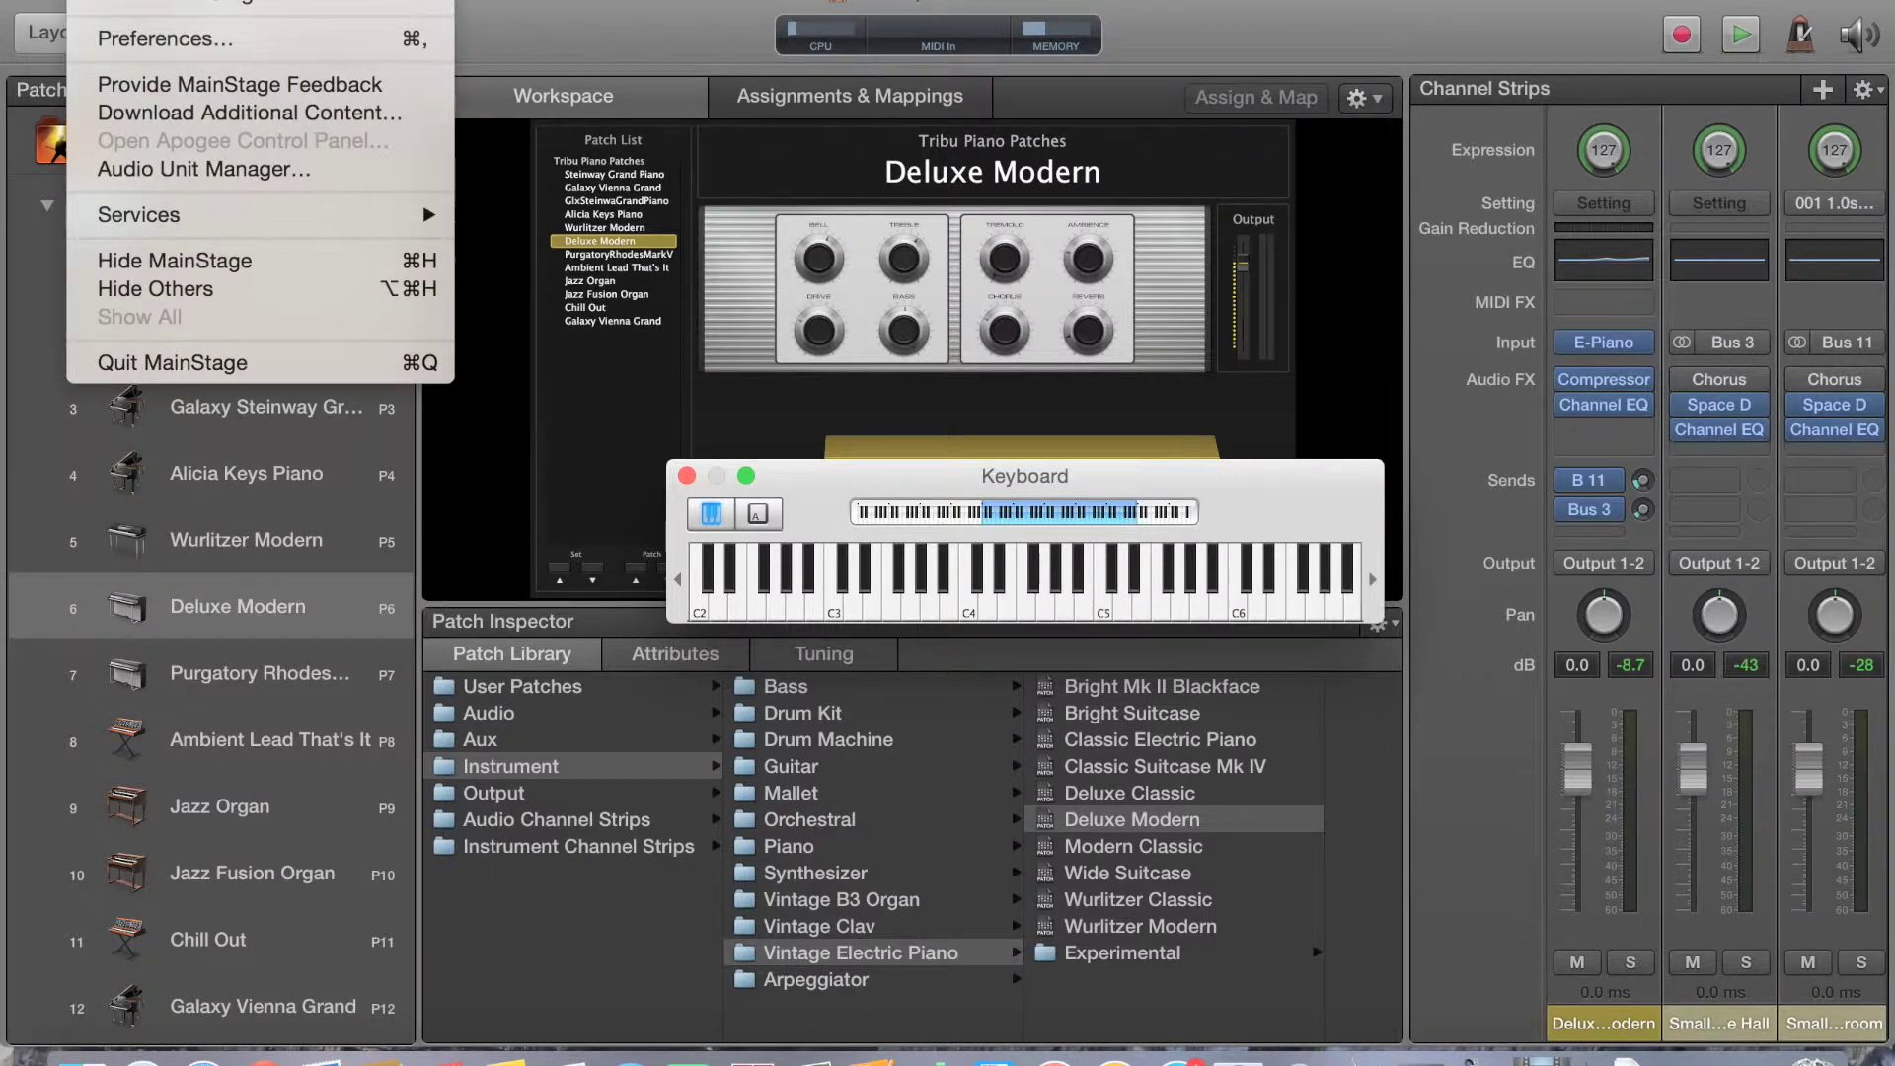
Check the audio output device in MainStage's audio preferences, leaving the settings as they are.
{"action": "left_click", "coordinate": [174, 39]}
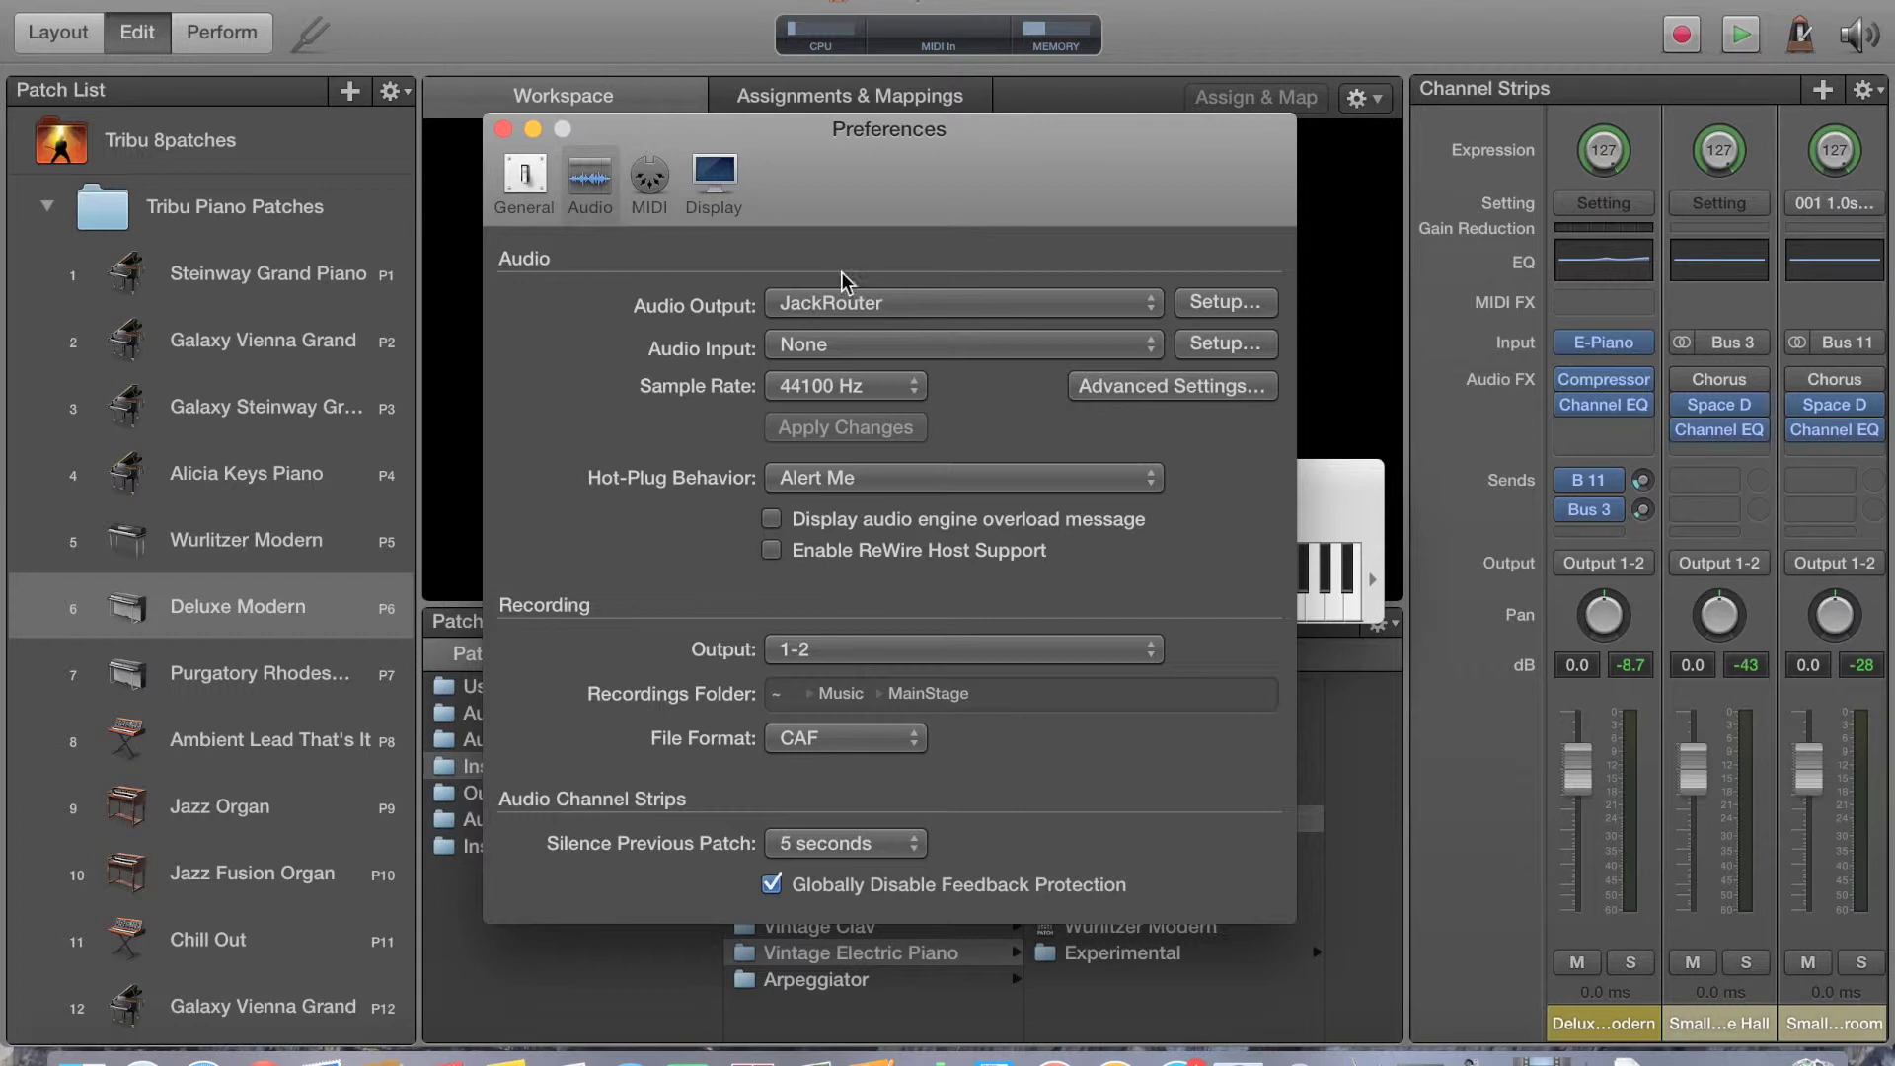
{"action": "left_click", "coordinate": [501, 129]}
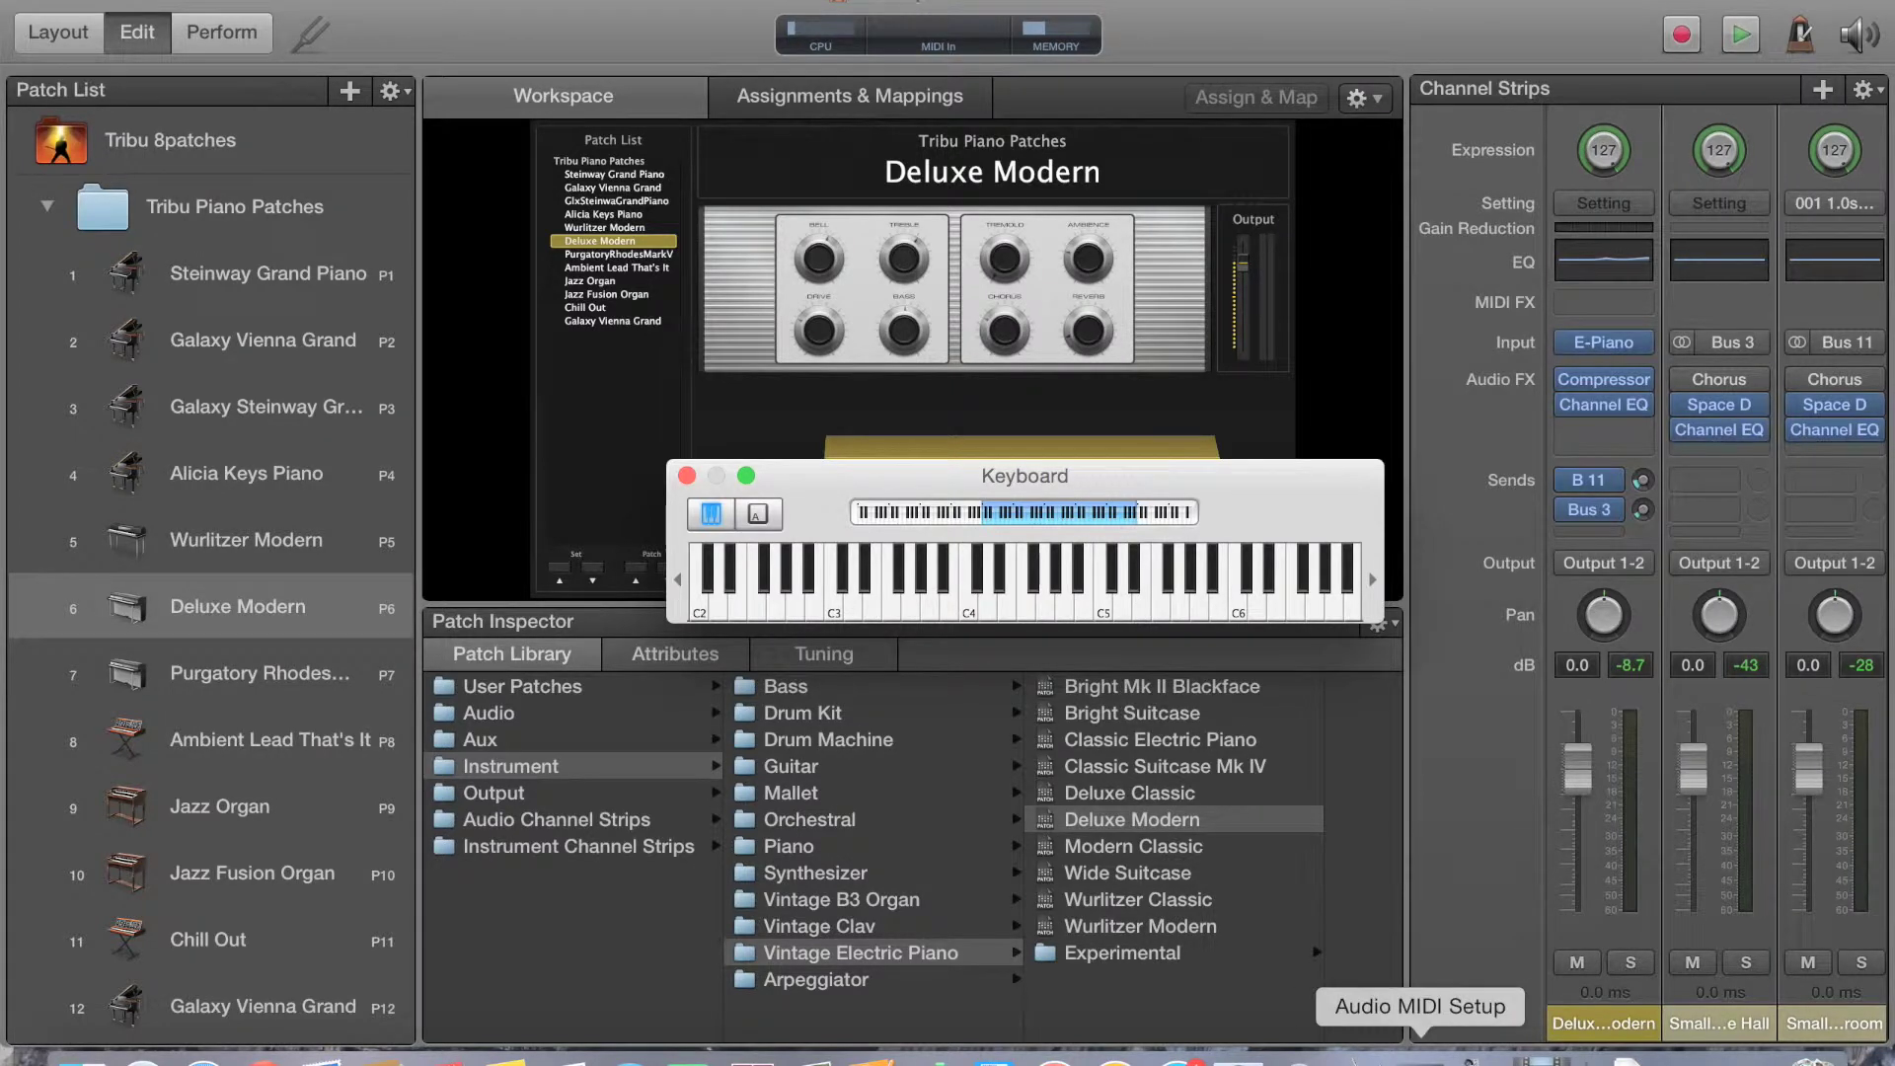
Switch to JackPilot's Connections Manager and examine the send ports and connections of system and MainStage 3.
{"action": "left_click", "coordinate": [1358, 1054]}
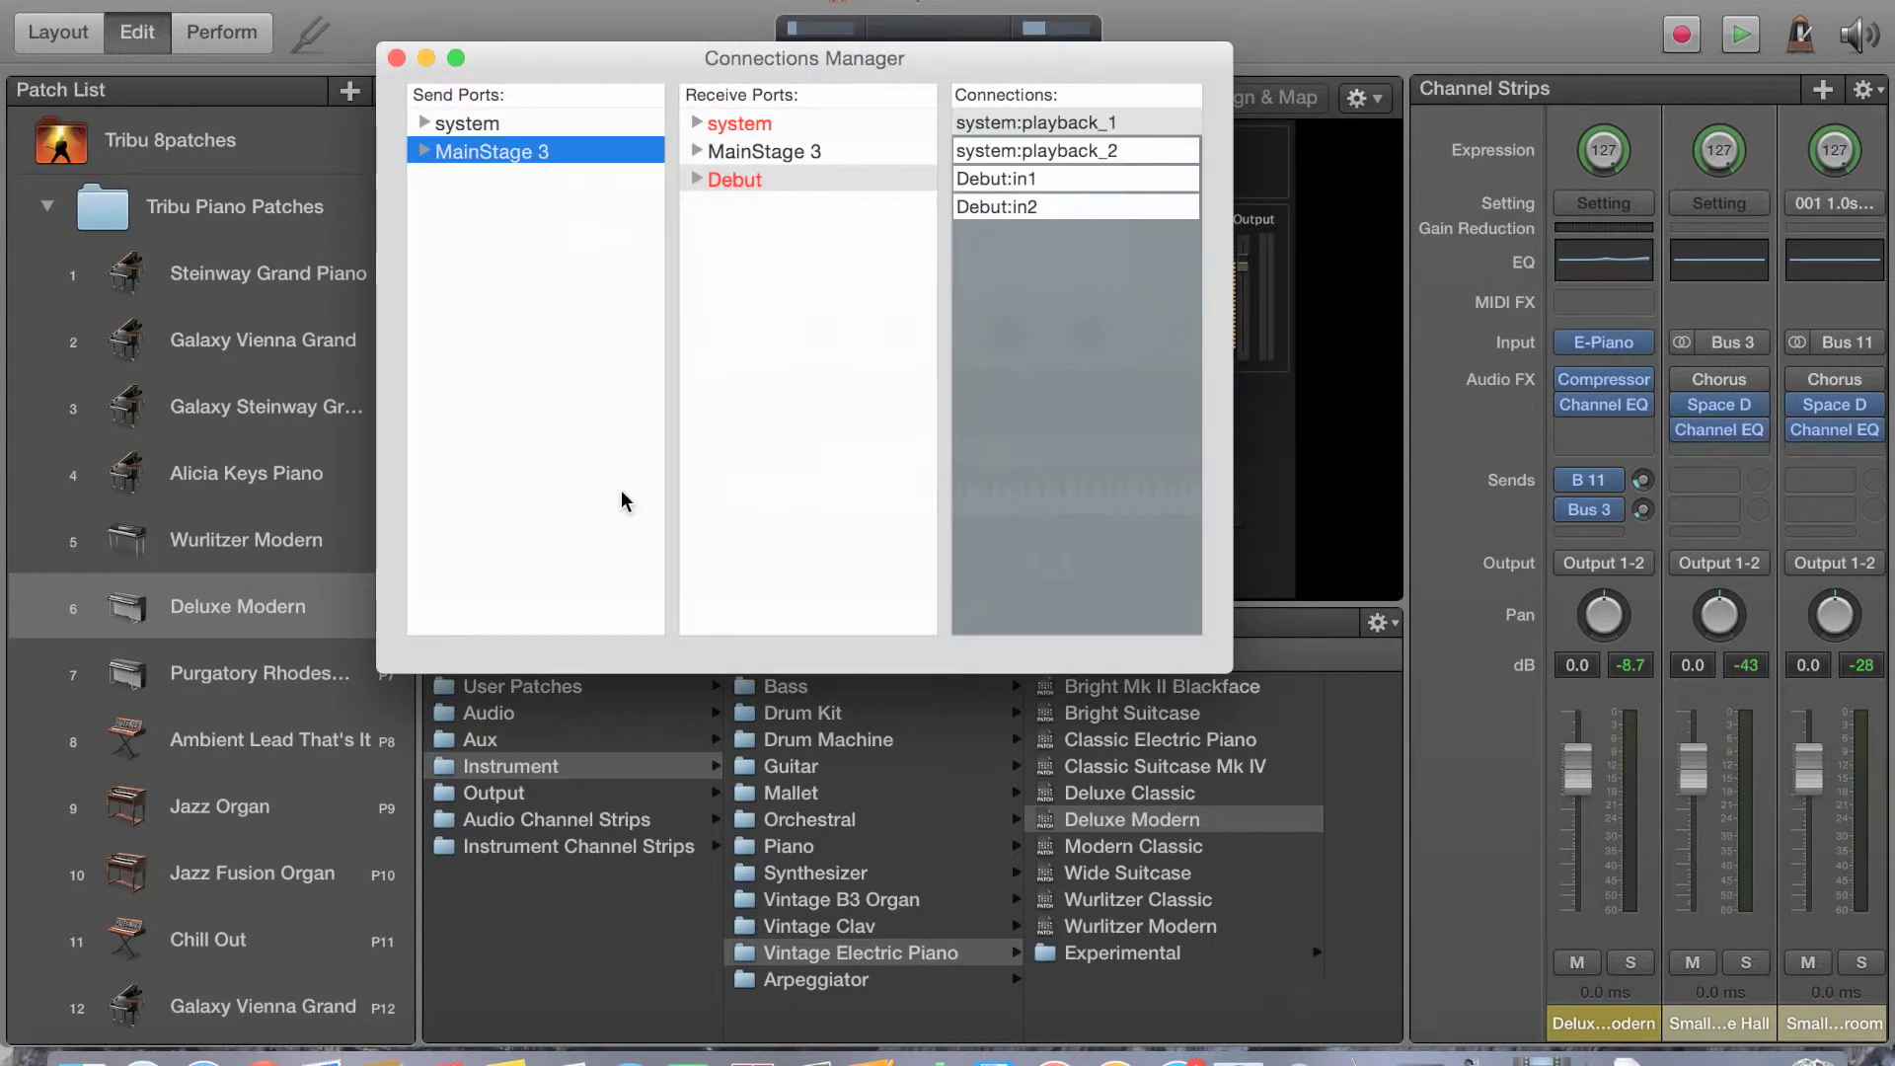
{"action": "left_click_drag", "start_coordinate": [646, 71], "coordinate": [693, 152]}
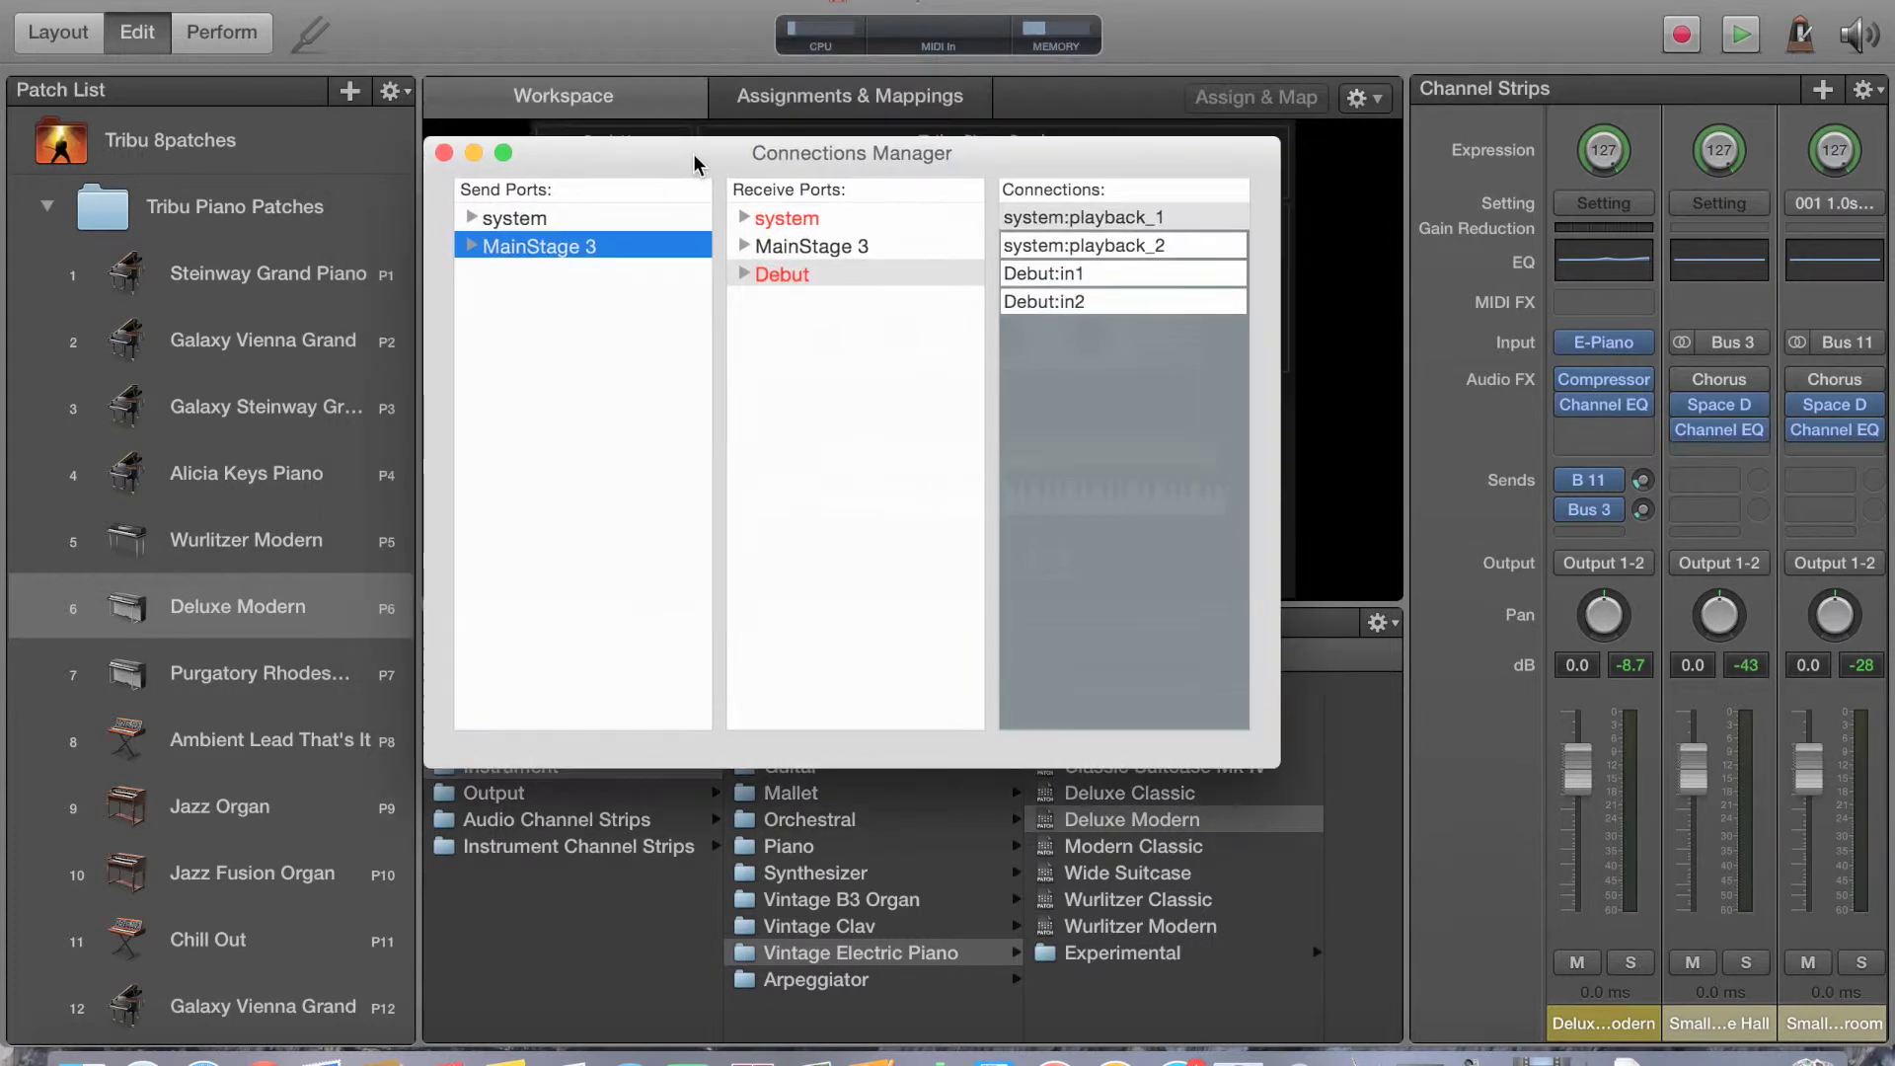
{"action": "left_click", "coordinate": [503, 219]}
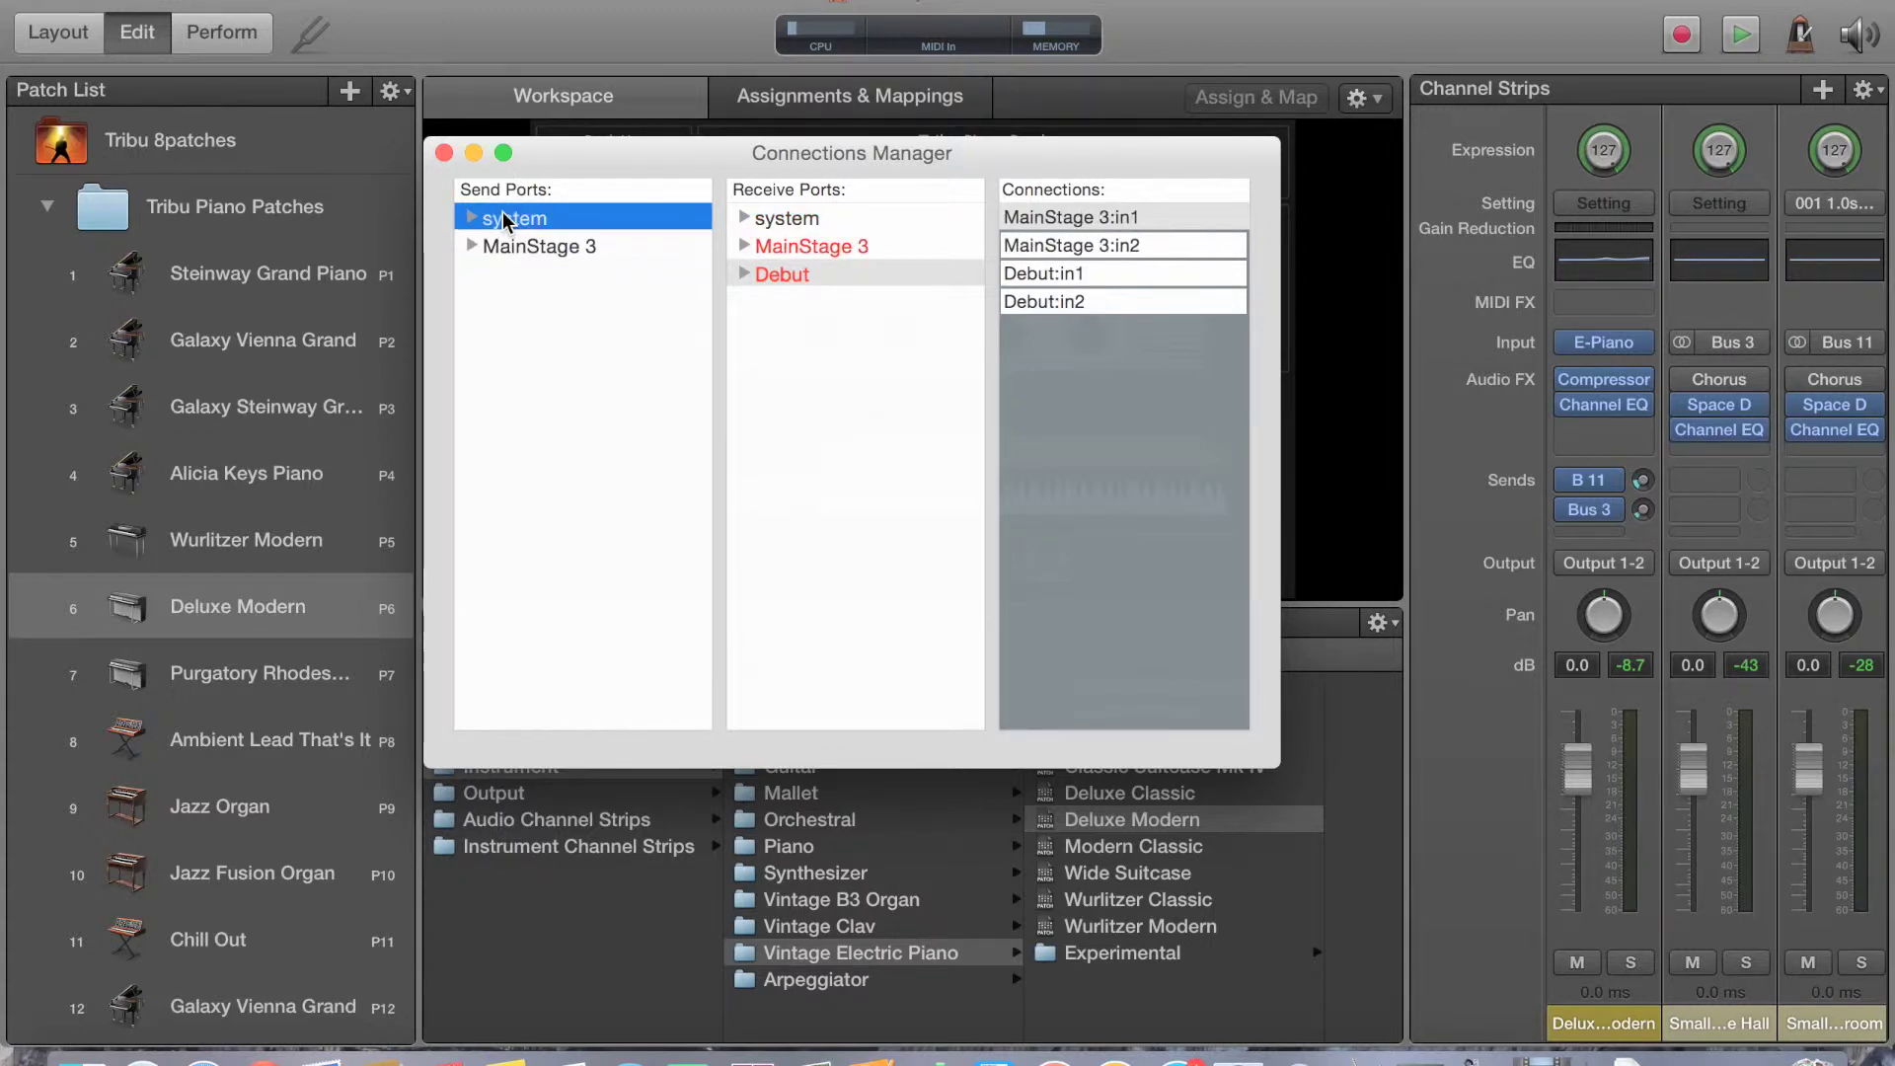
{"action": "left_click", "coordinate": [472, 218]}
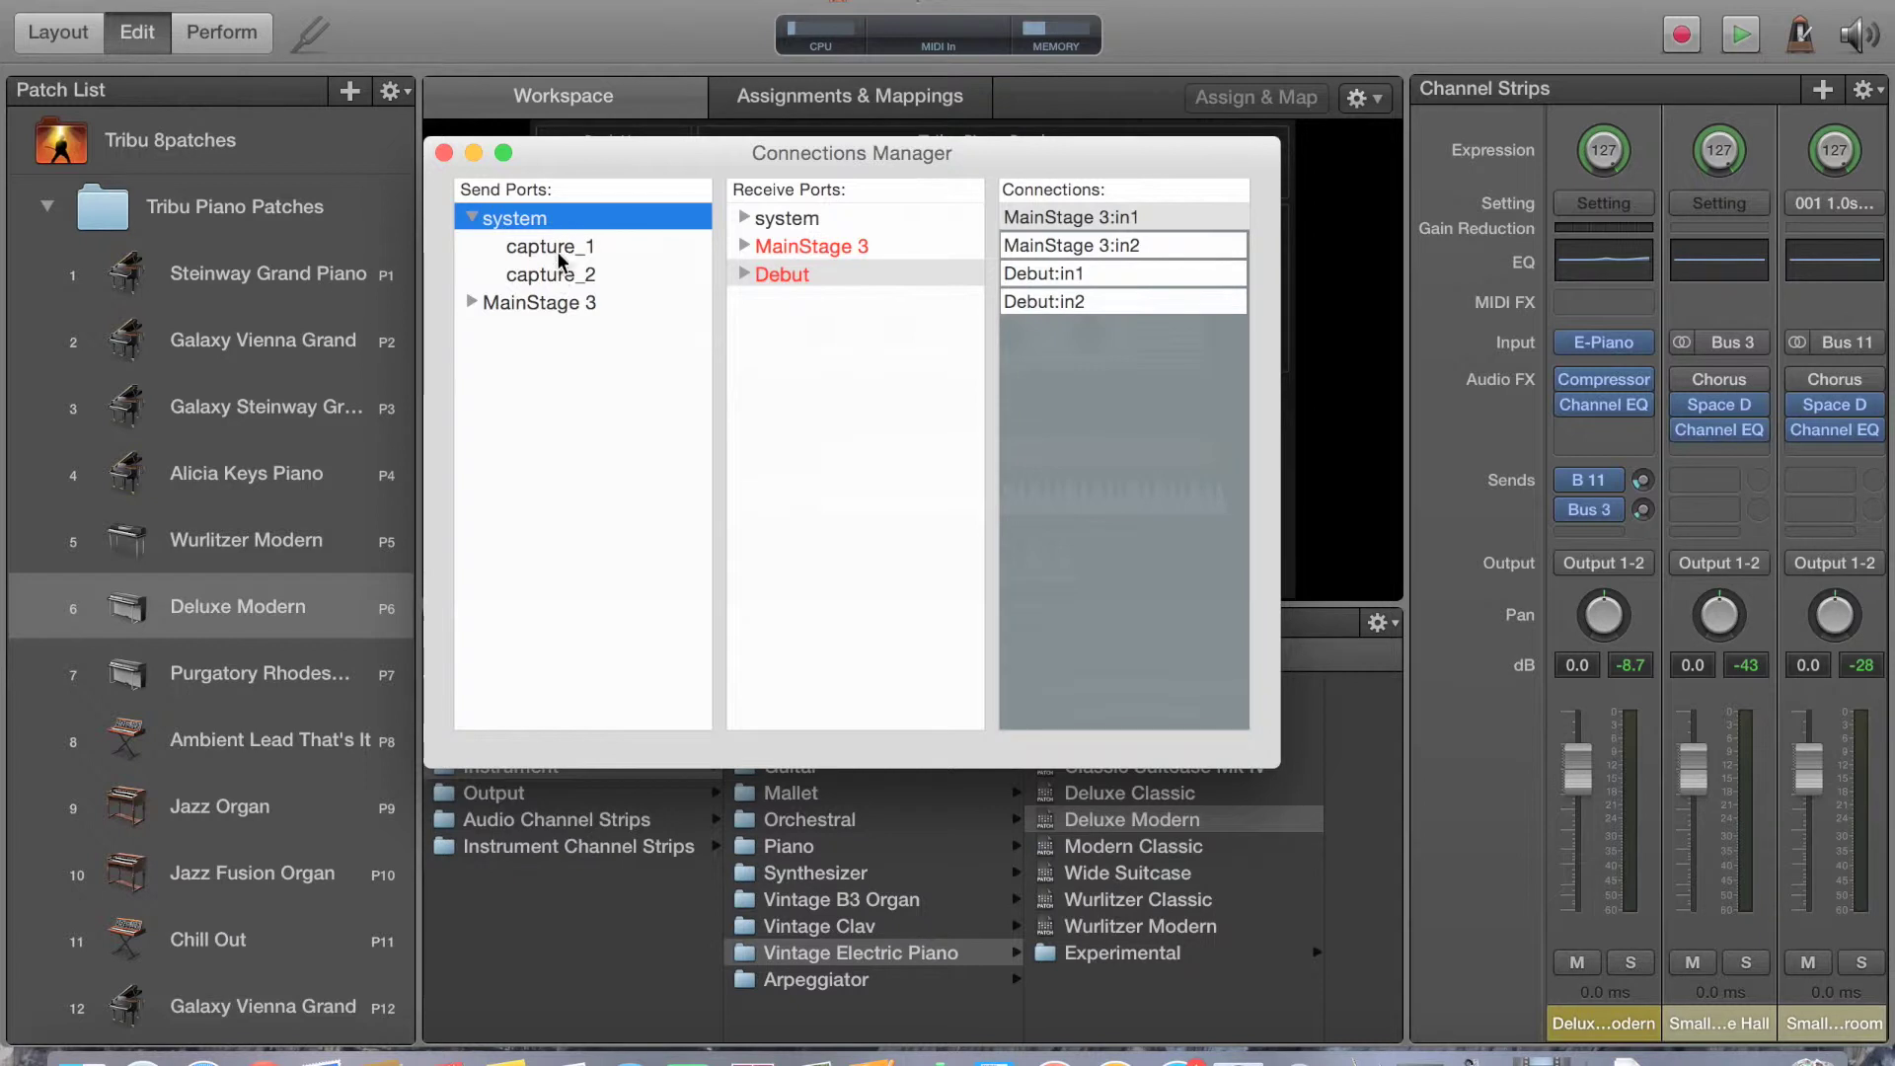
{"action": "left_click", "coordinate": [505, 303]}
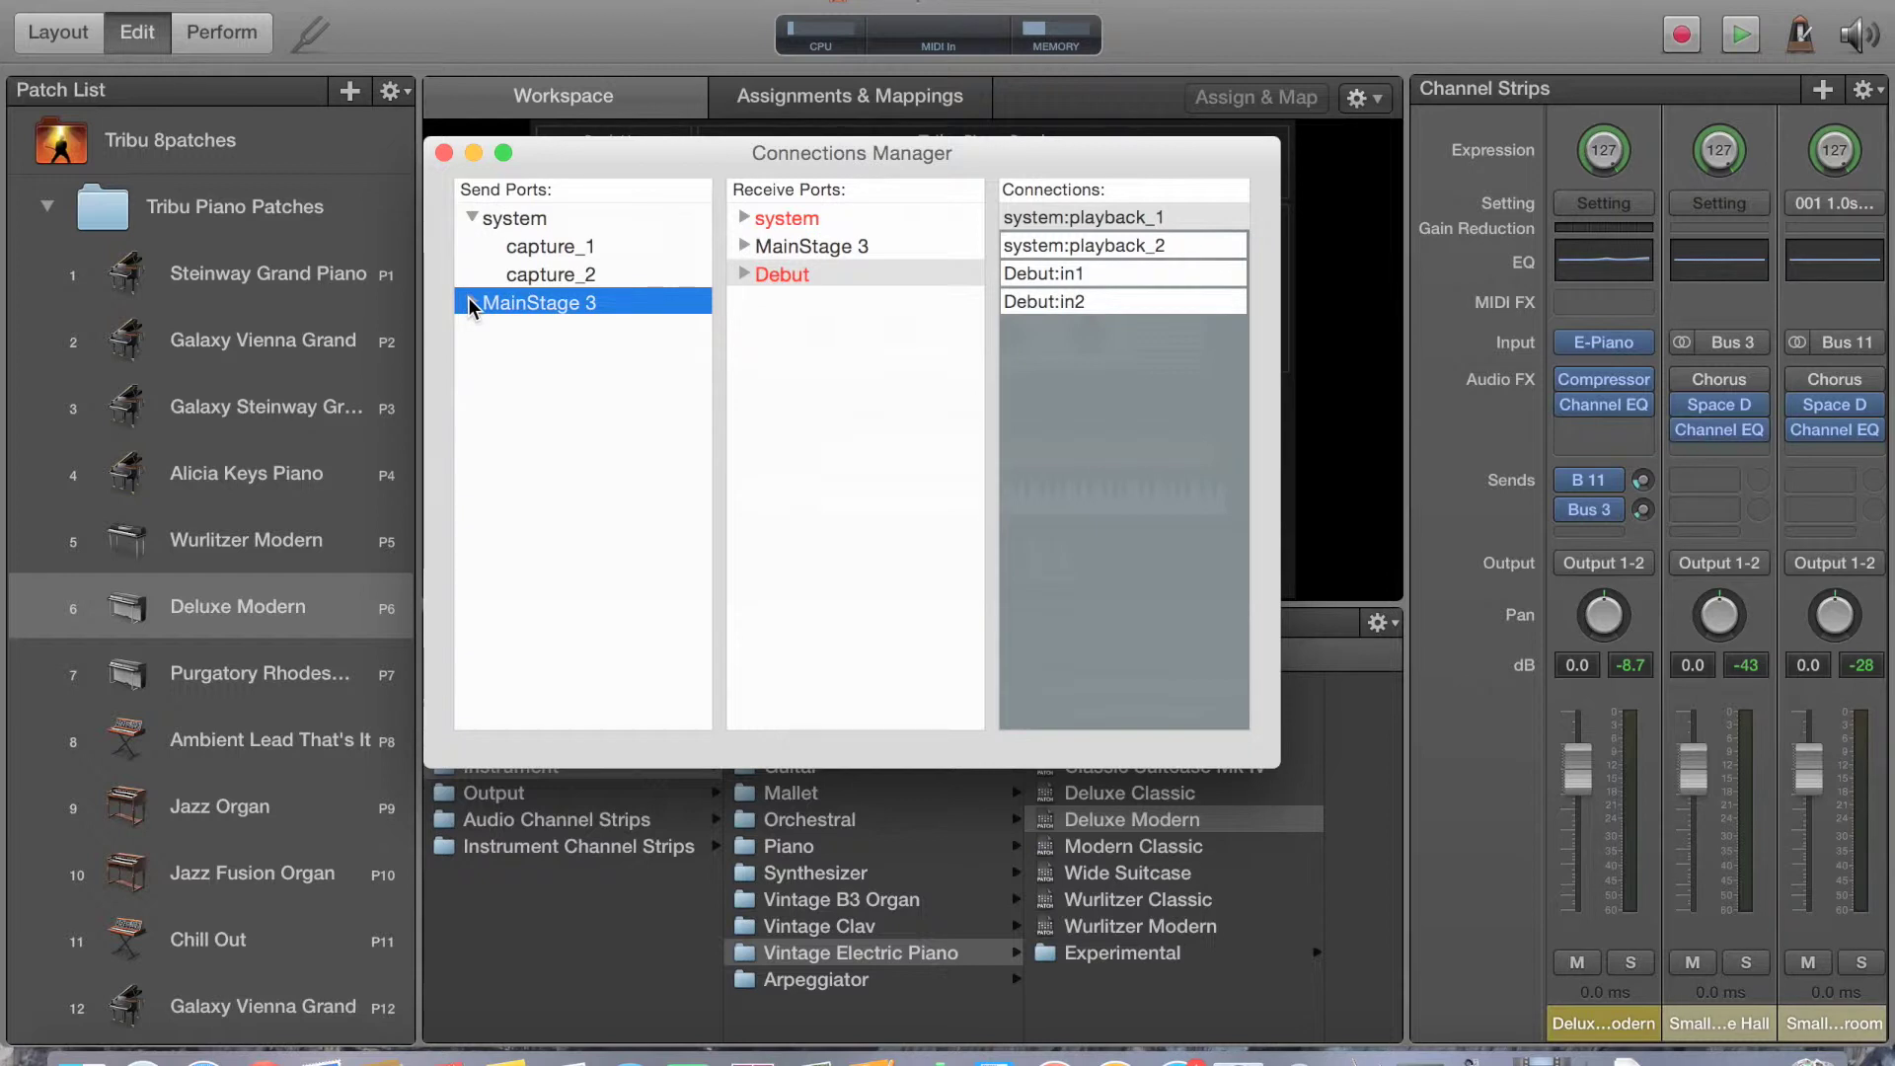
{"action": "left_click", "coordinate": [468, 301]}
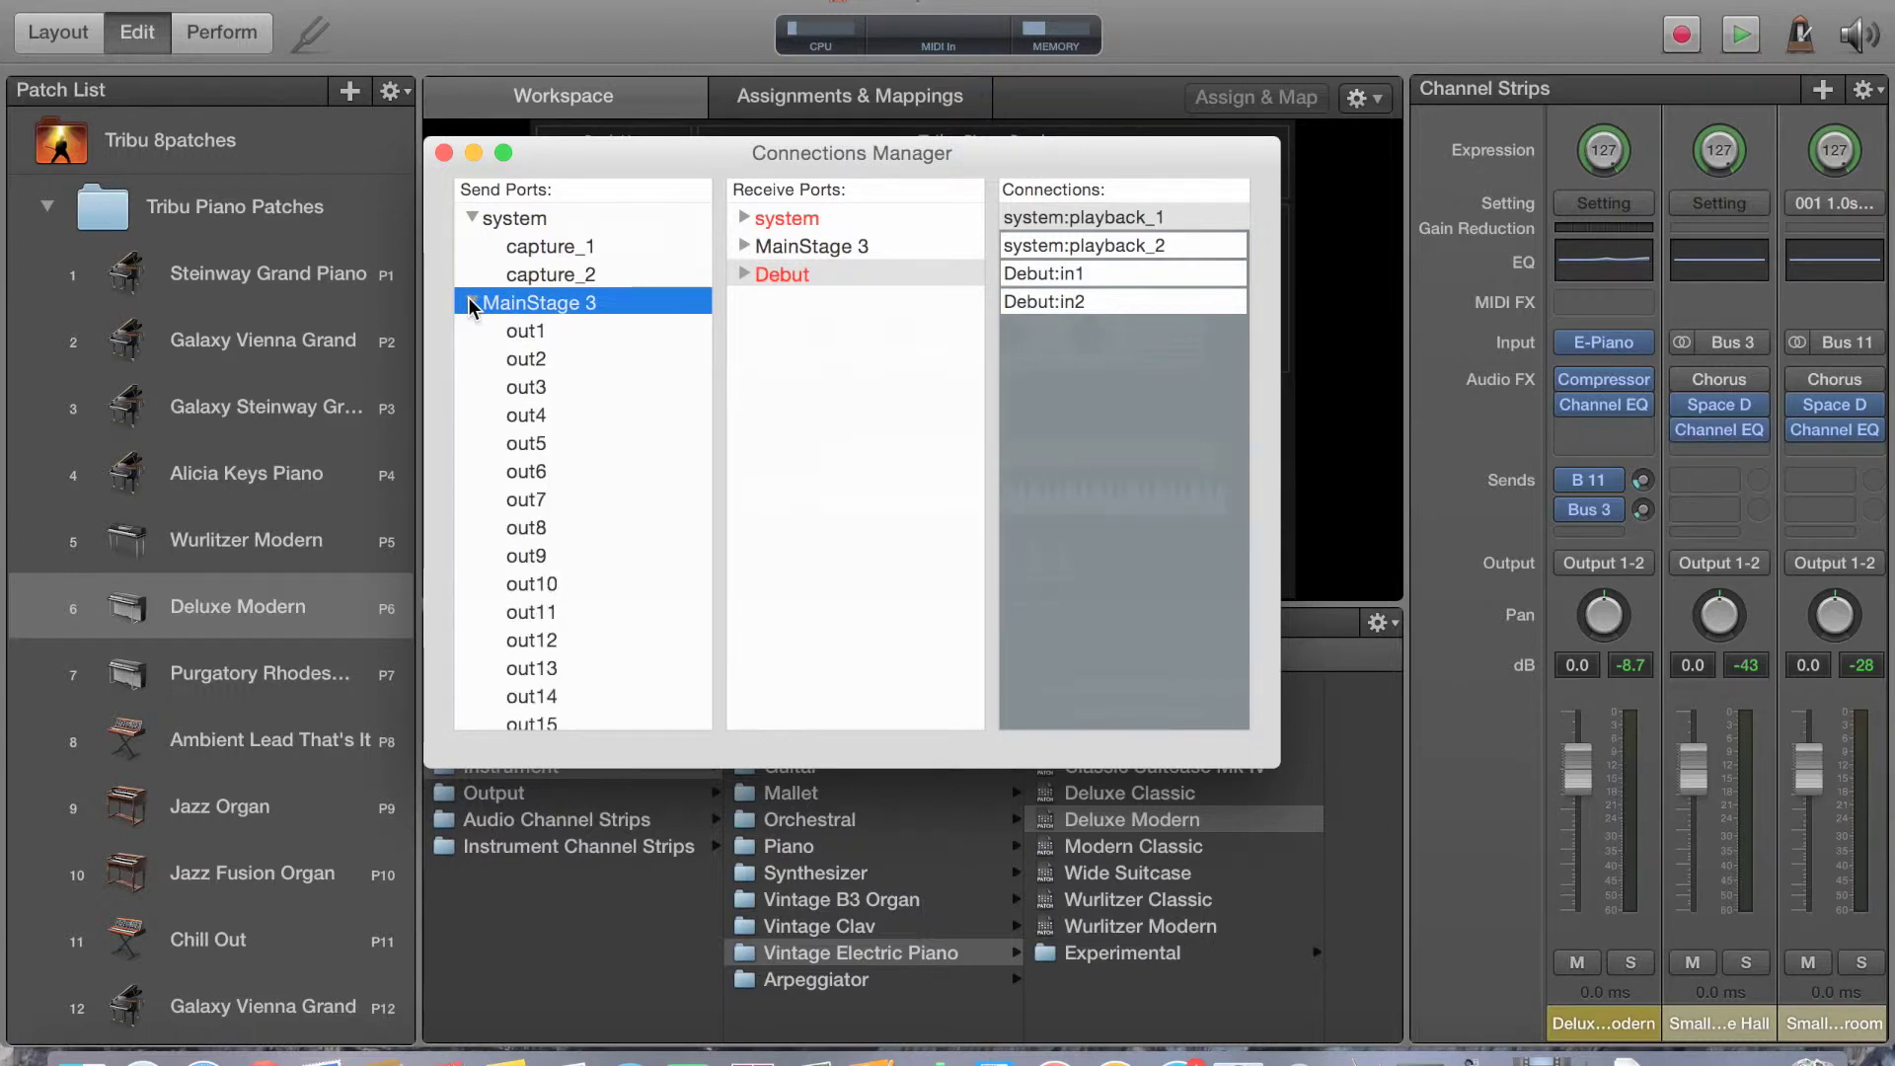
{"action": "left_click", "coordinate": [470, 301]}
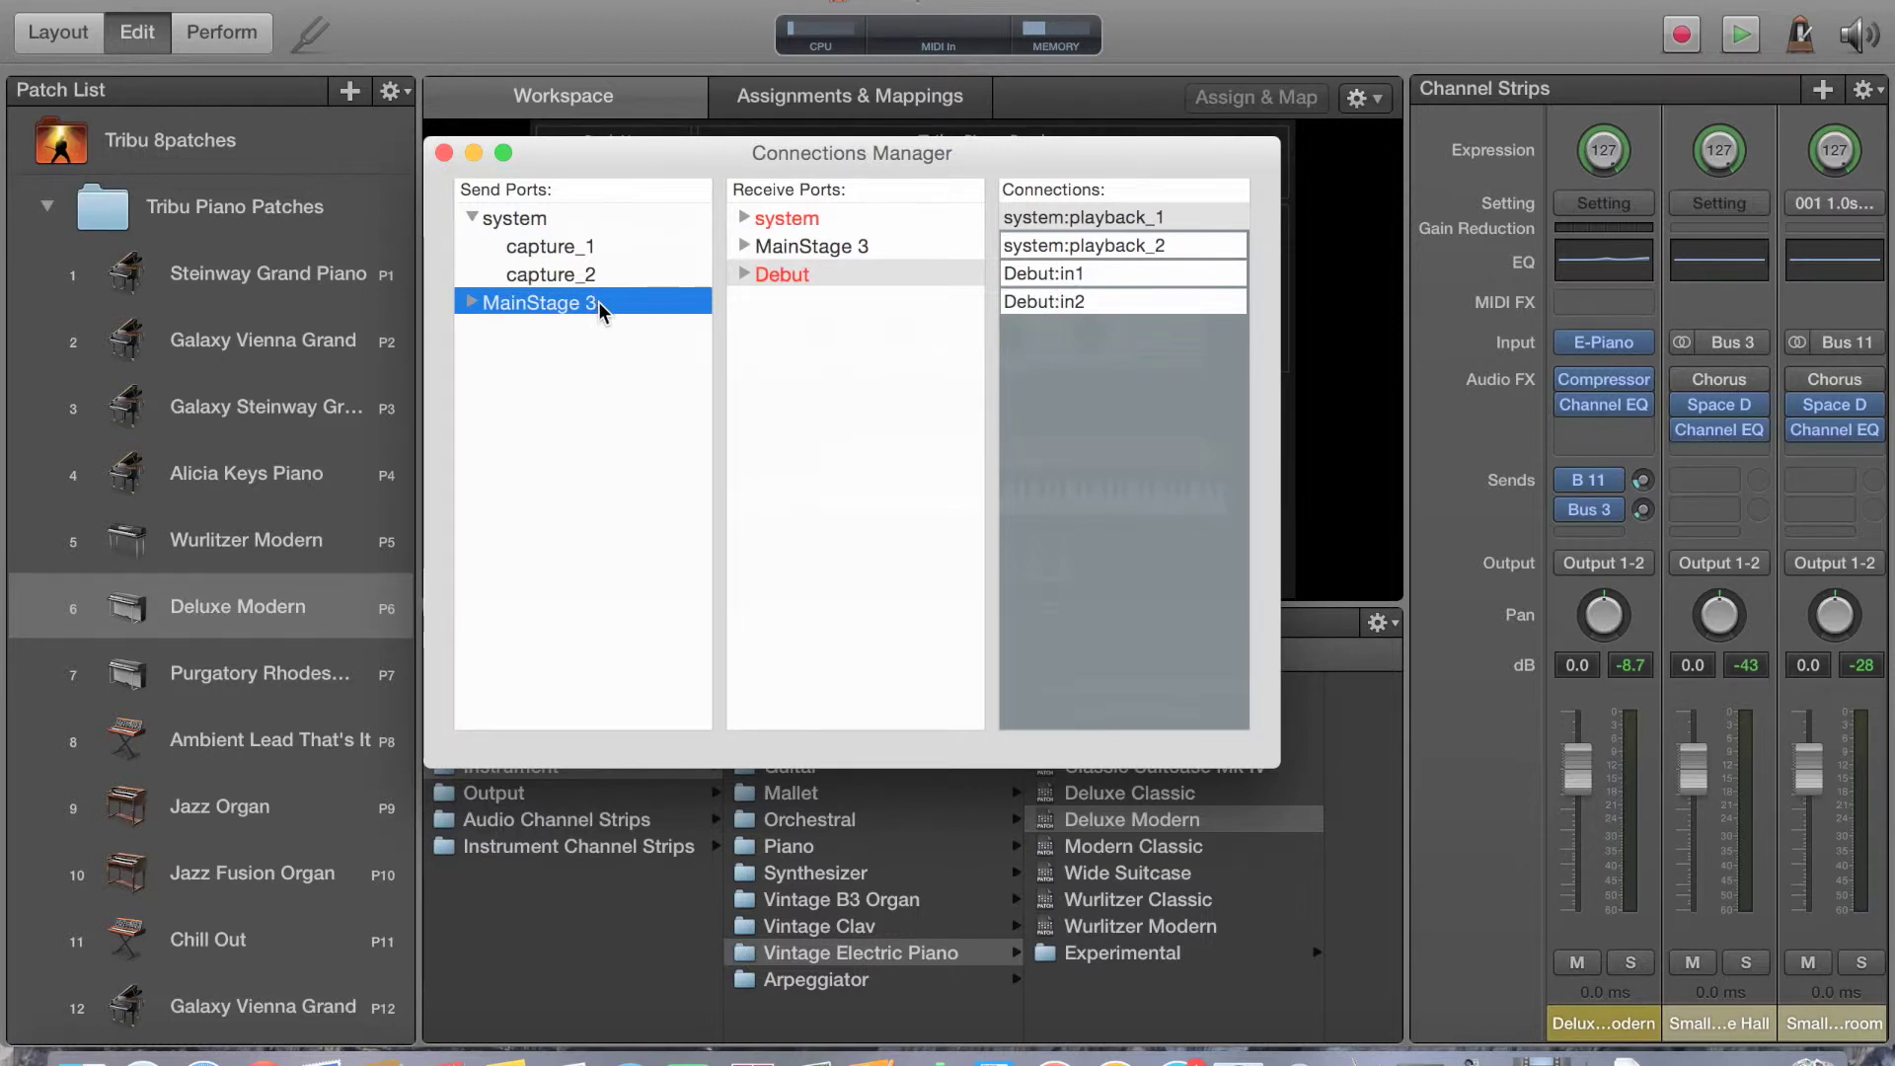
Examine the connections of the system and Debut receive ports, including Debut's list of individual inputs.
{"action": "left_click", "coordinate": [783, 221]}
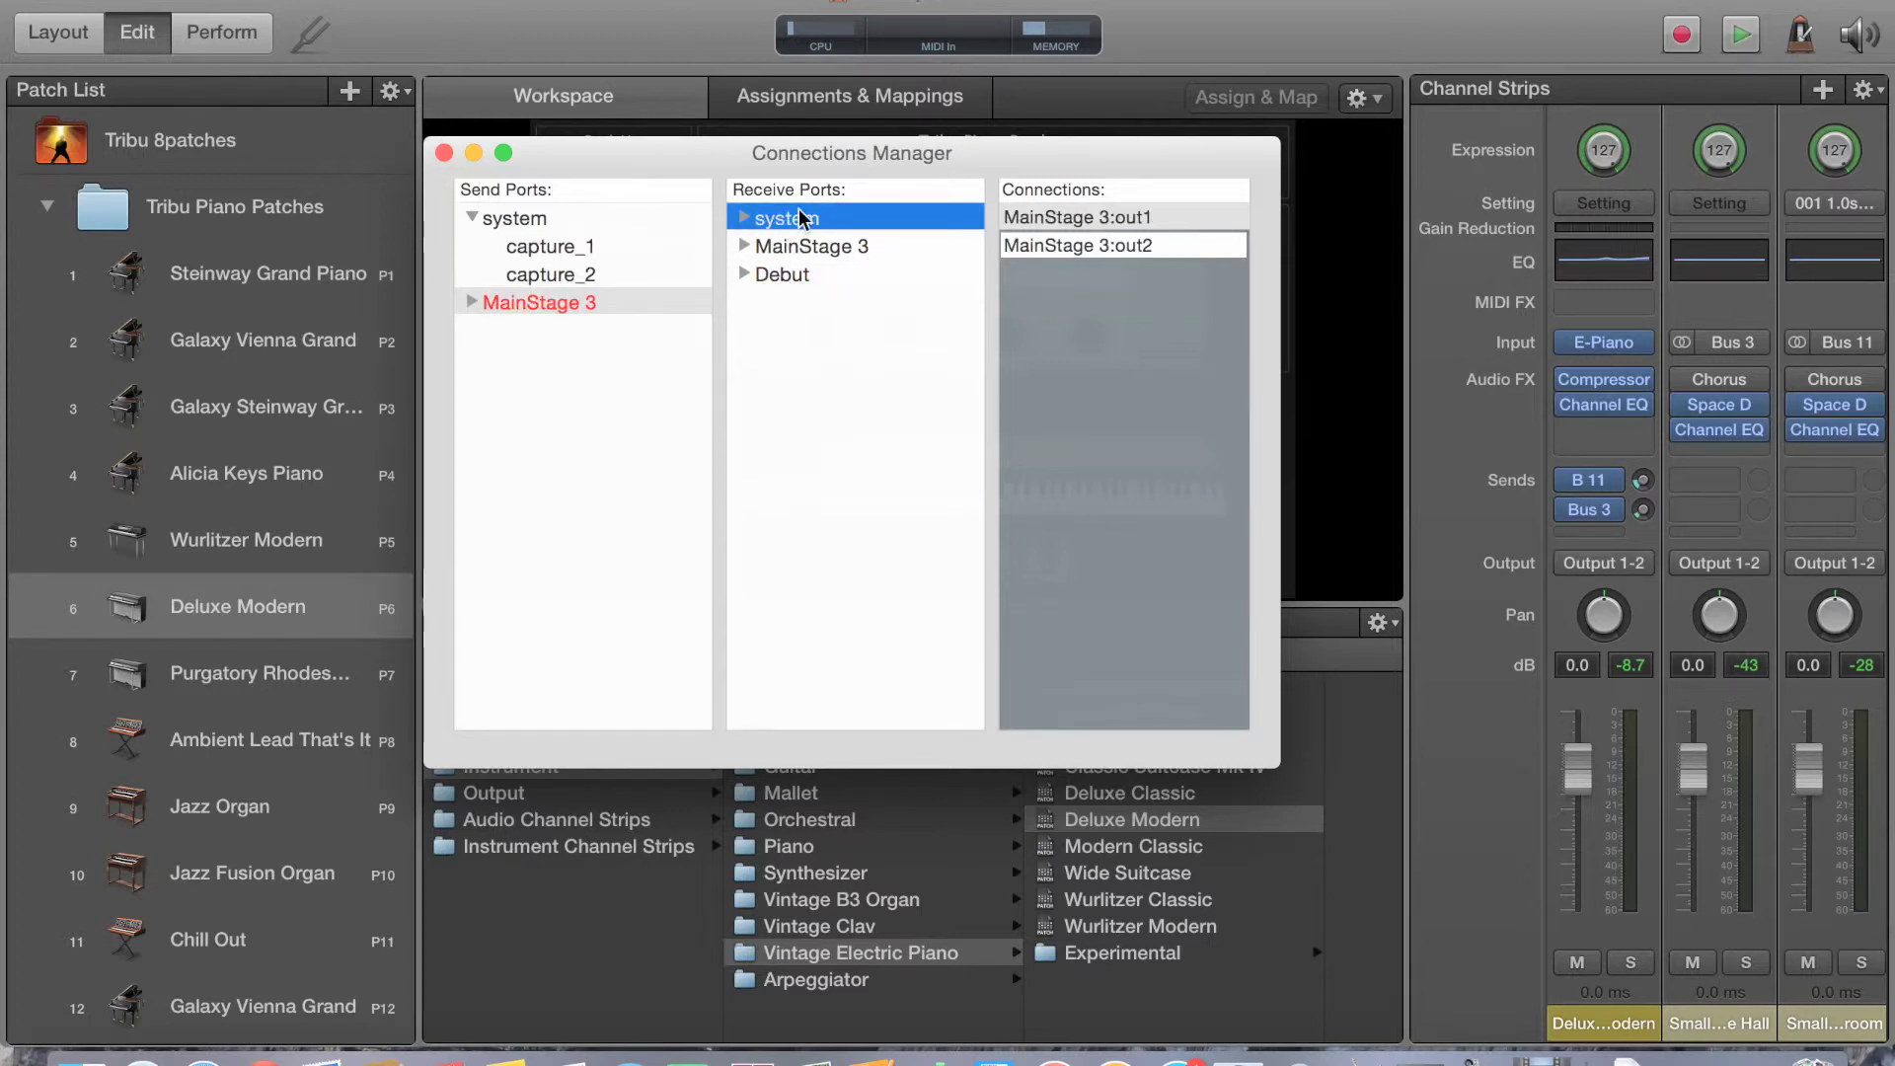
{"action": "left_click", "coordinate": [794, 271]}
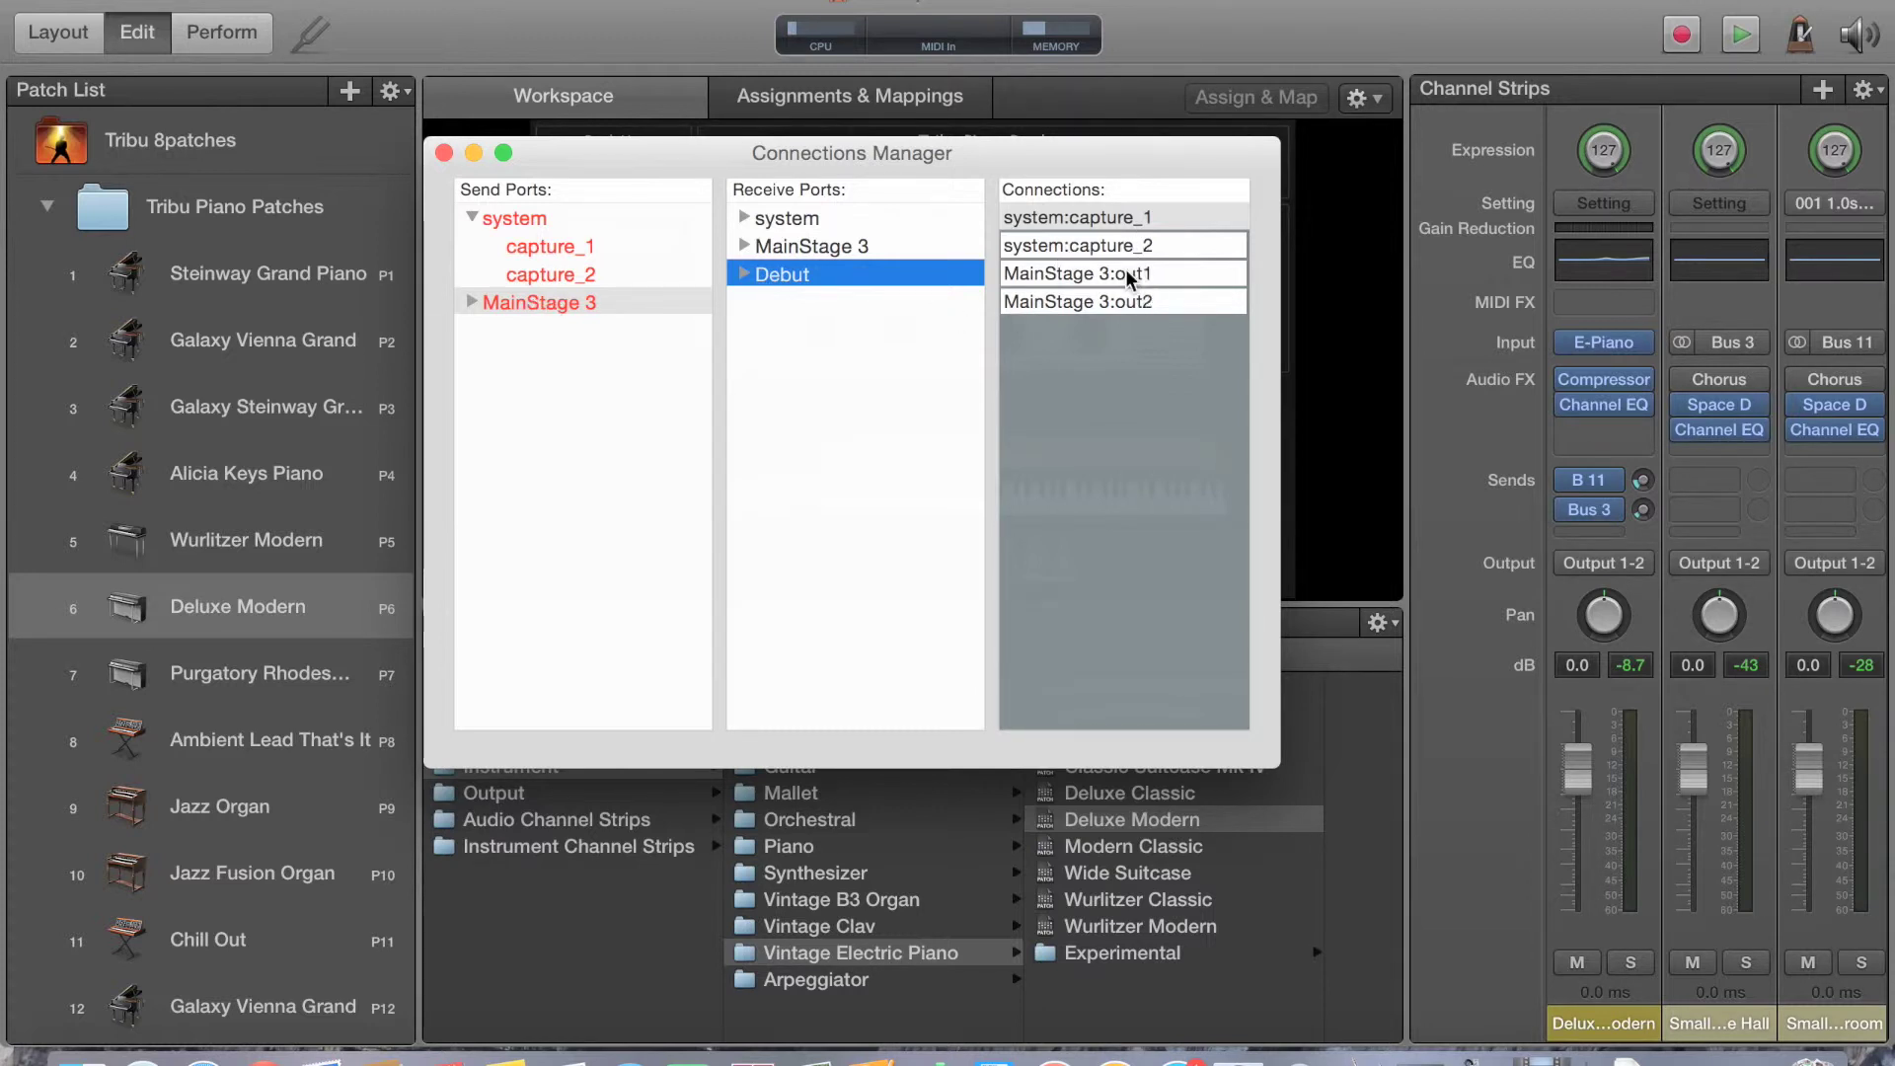
{"action": "left_click", "coordinate": [743, 275]}
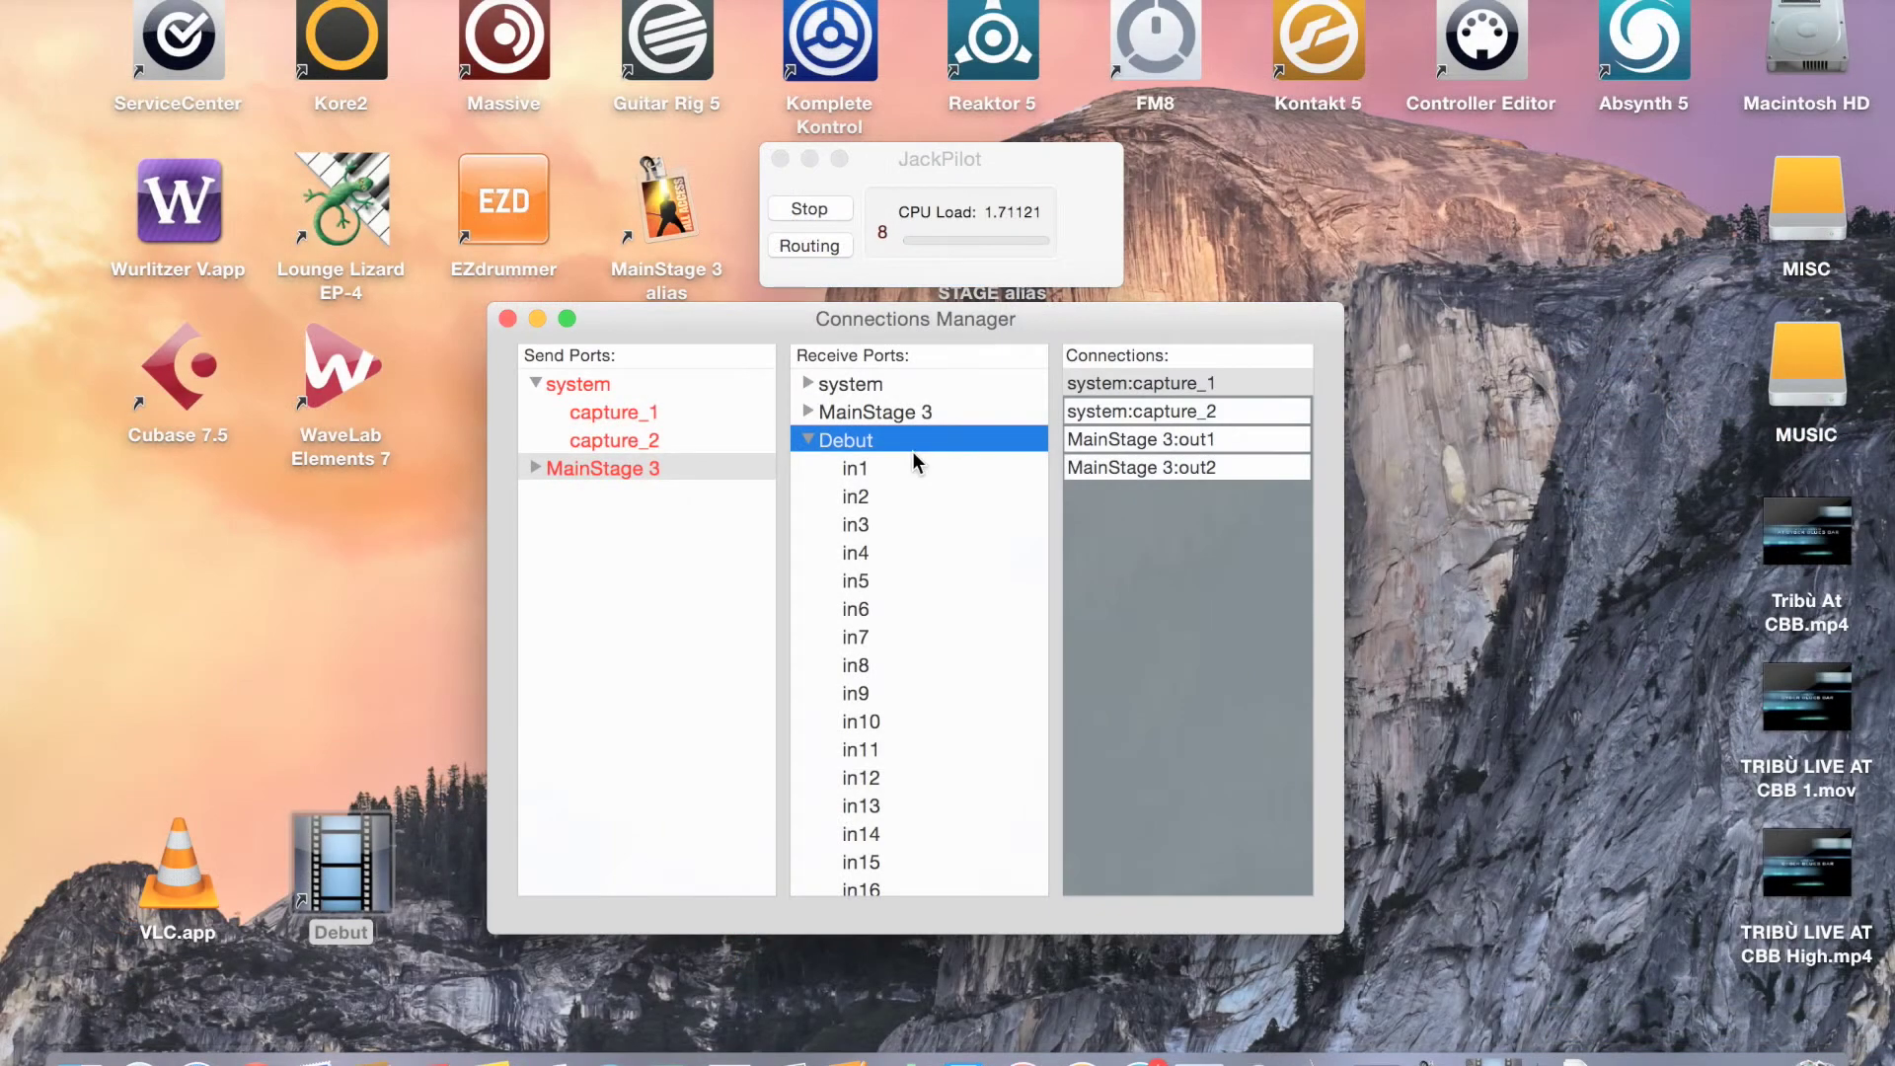
{"action": "left_click", "coordinate": [805, 440]}
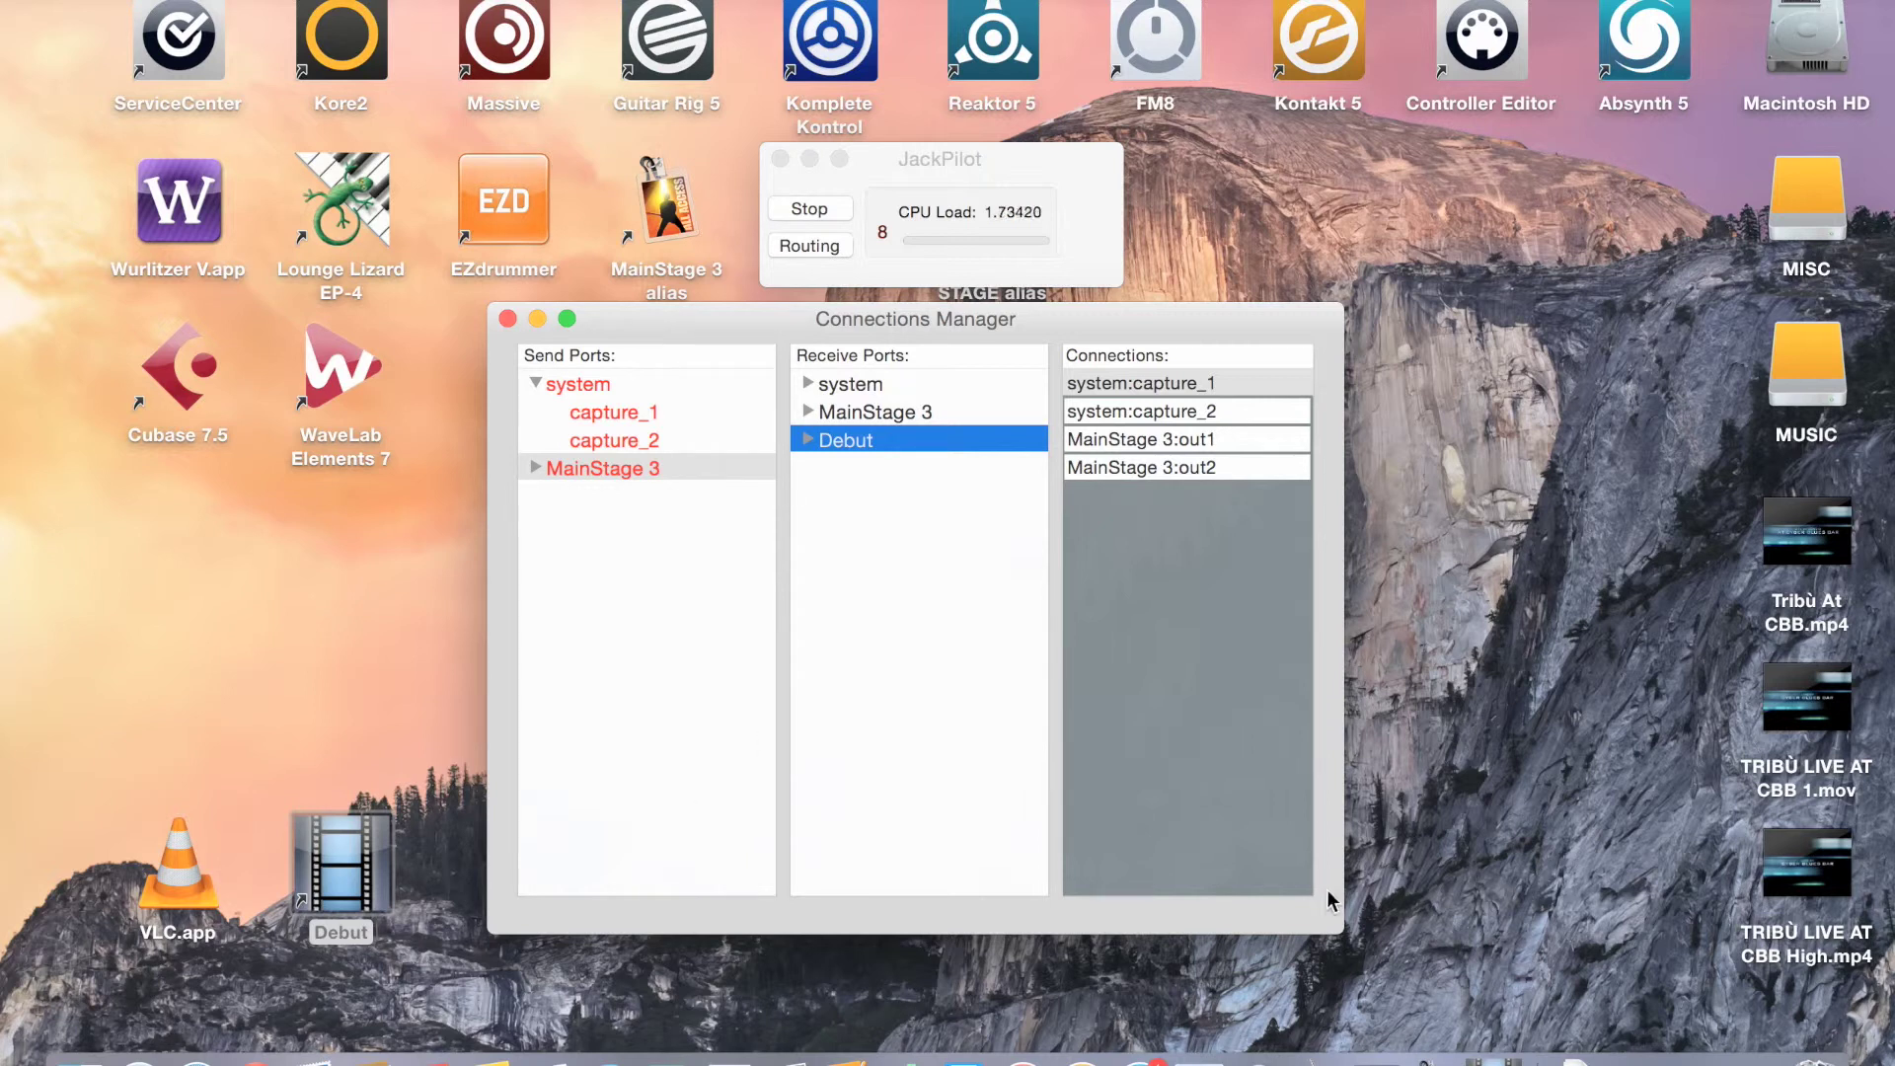
Return to MainStage and review the available audio input devices in the audio preferences without changing the selection.
{"action": "left_click", "coordinate": [1436, 1055]}
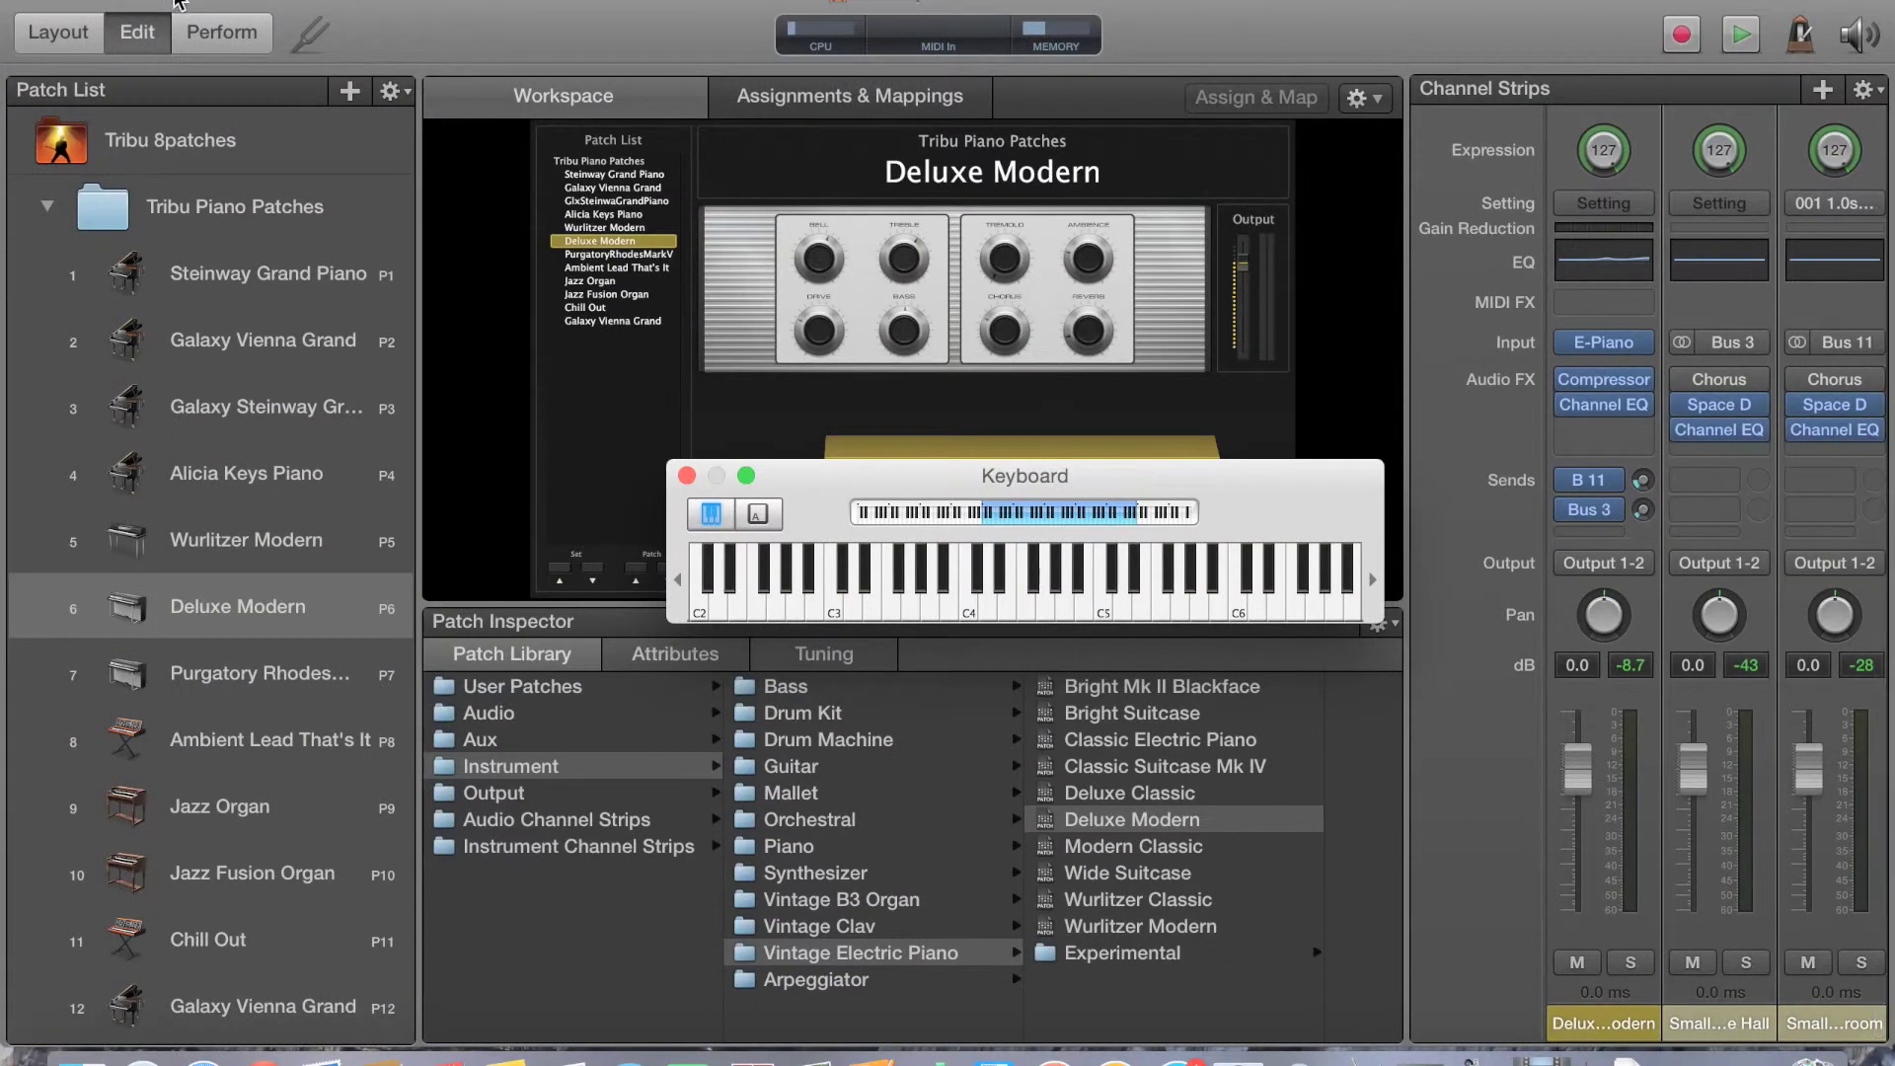
{"action": "left_click", "coordinate": [99, 3]}
{"action": "left_click", "coordinate": [149, 37]}
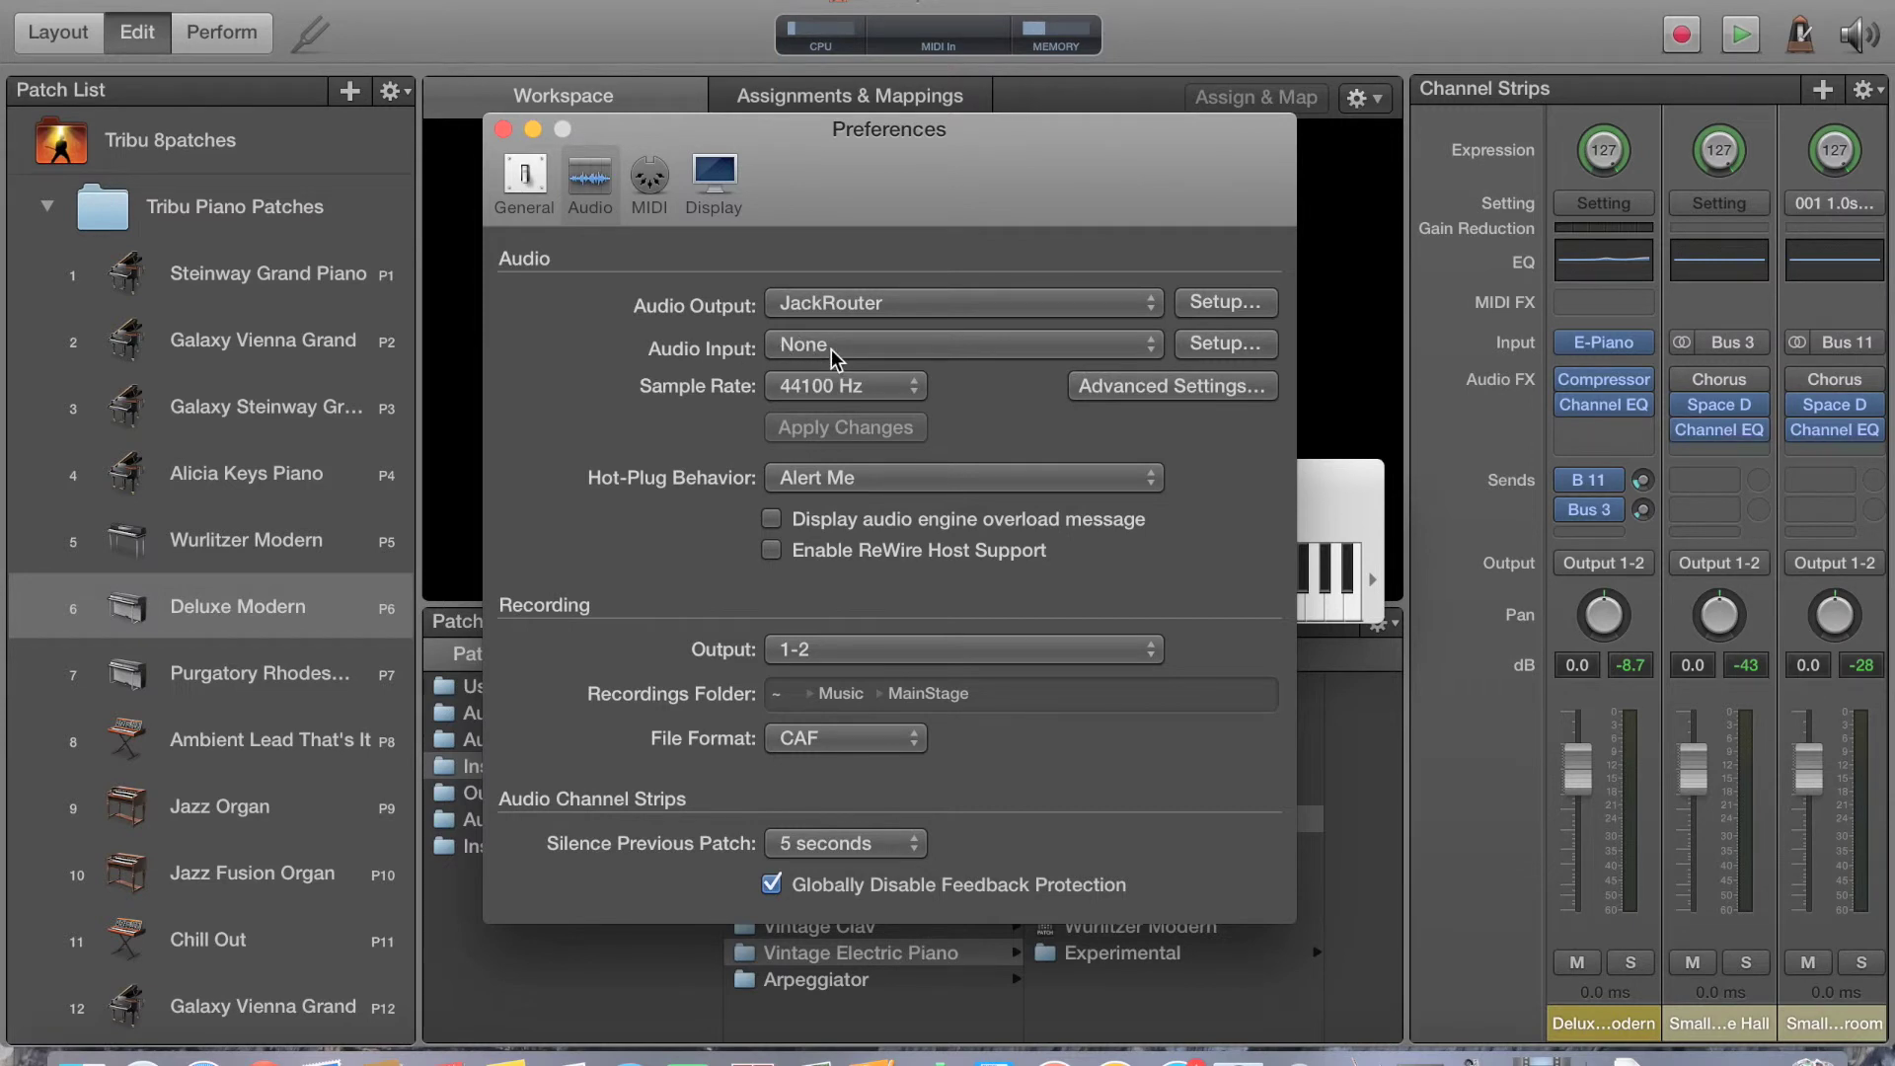
{"action": "left_click", "coordinate": [831, 349]}
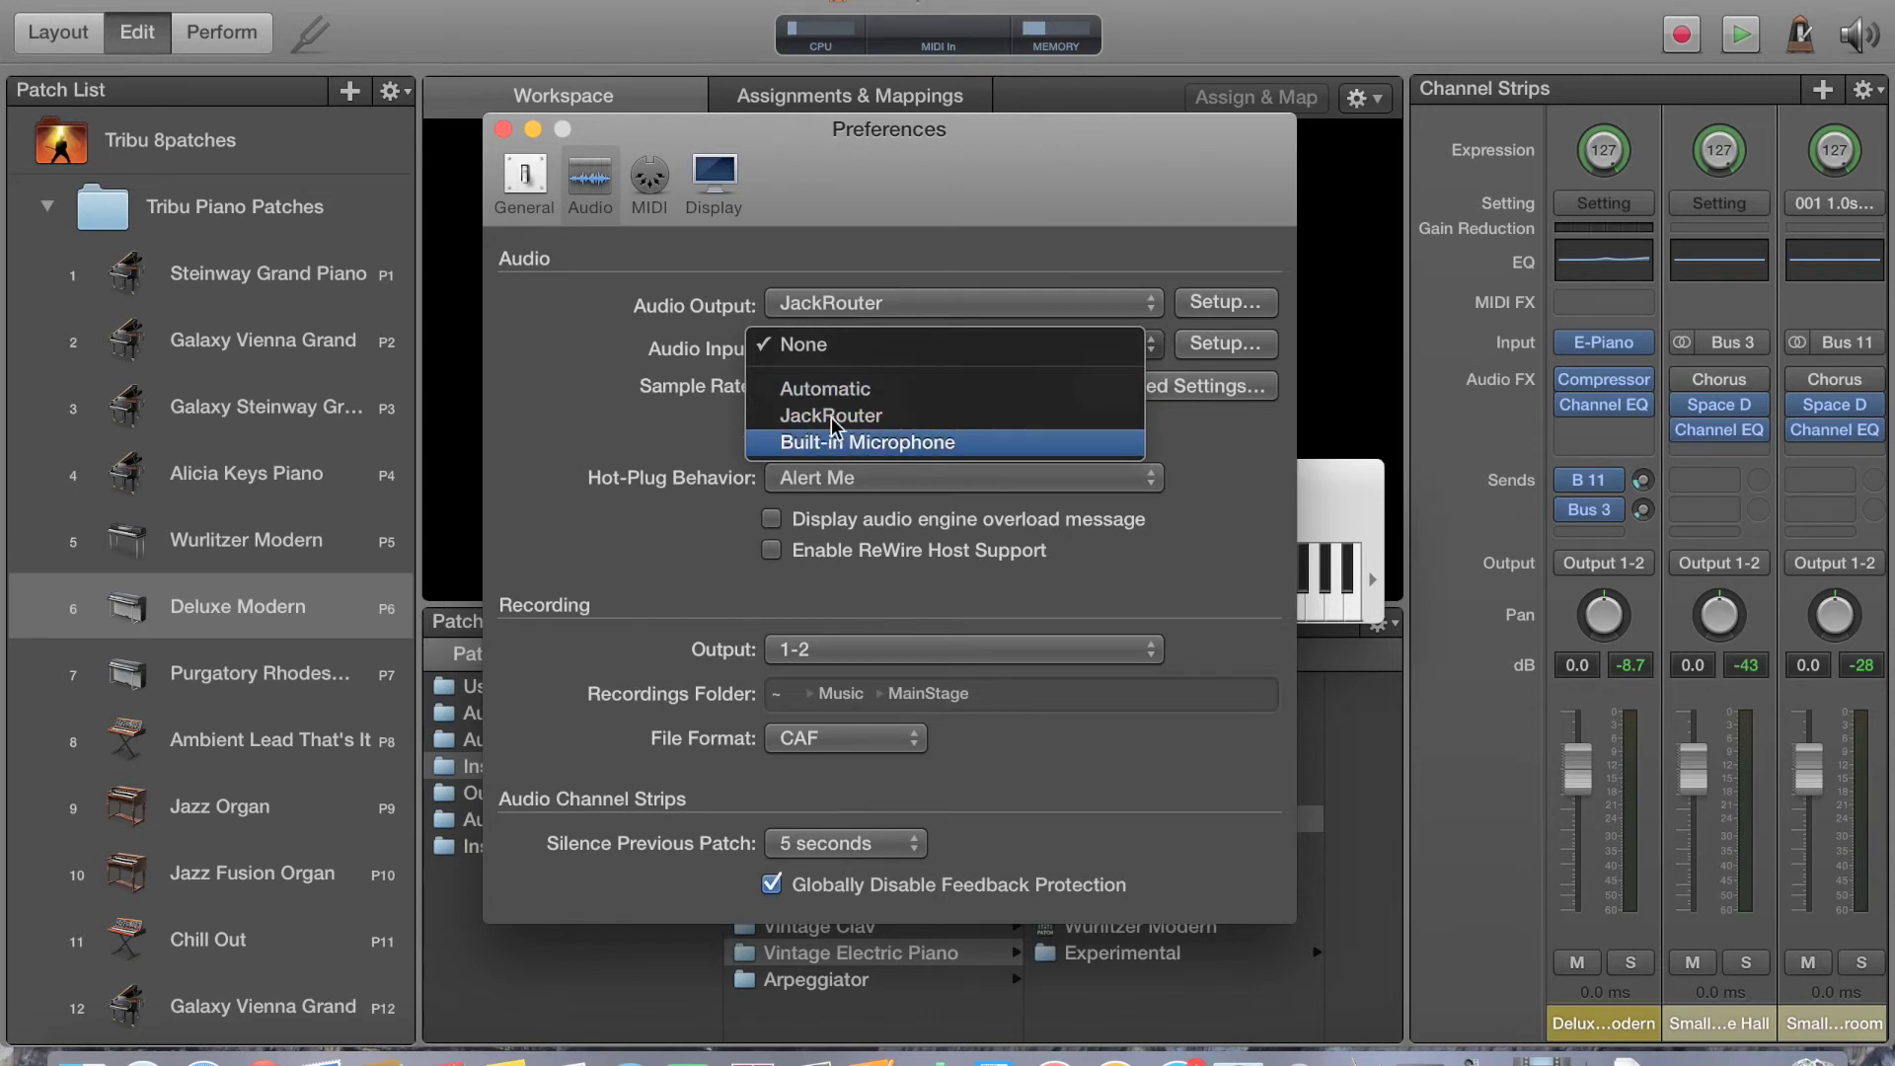
{"action": "left_click", "coordinate": [1018, 199]}
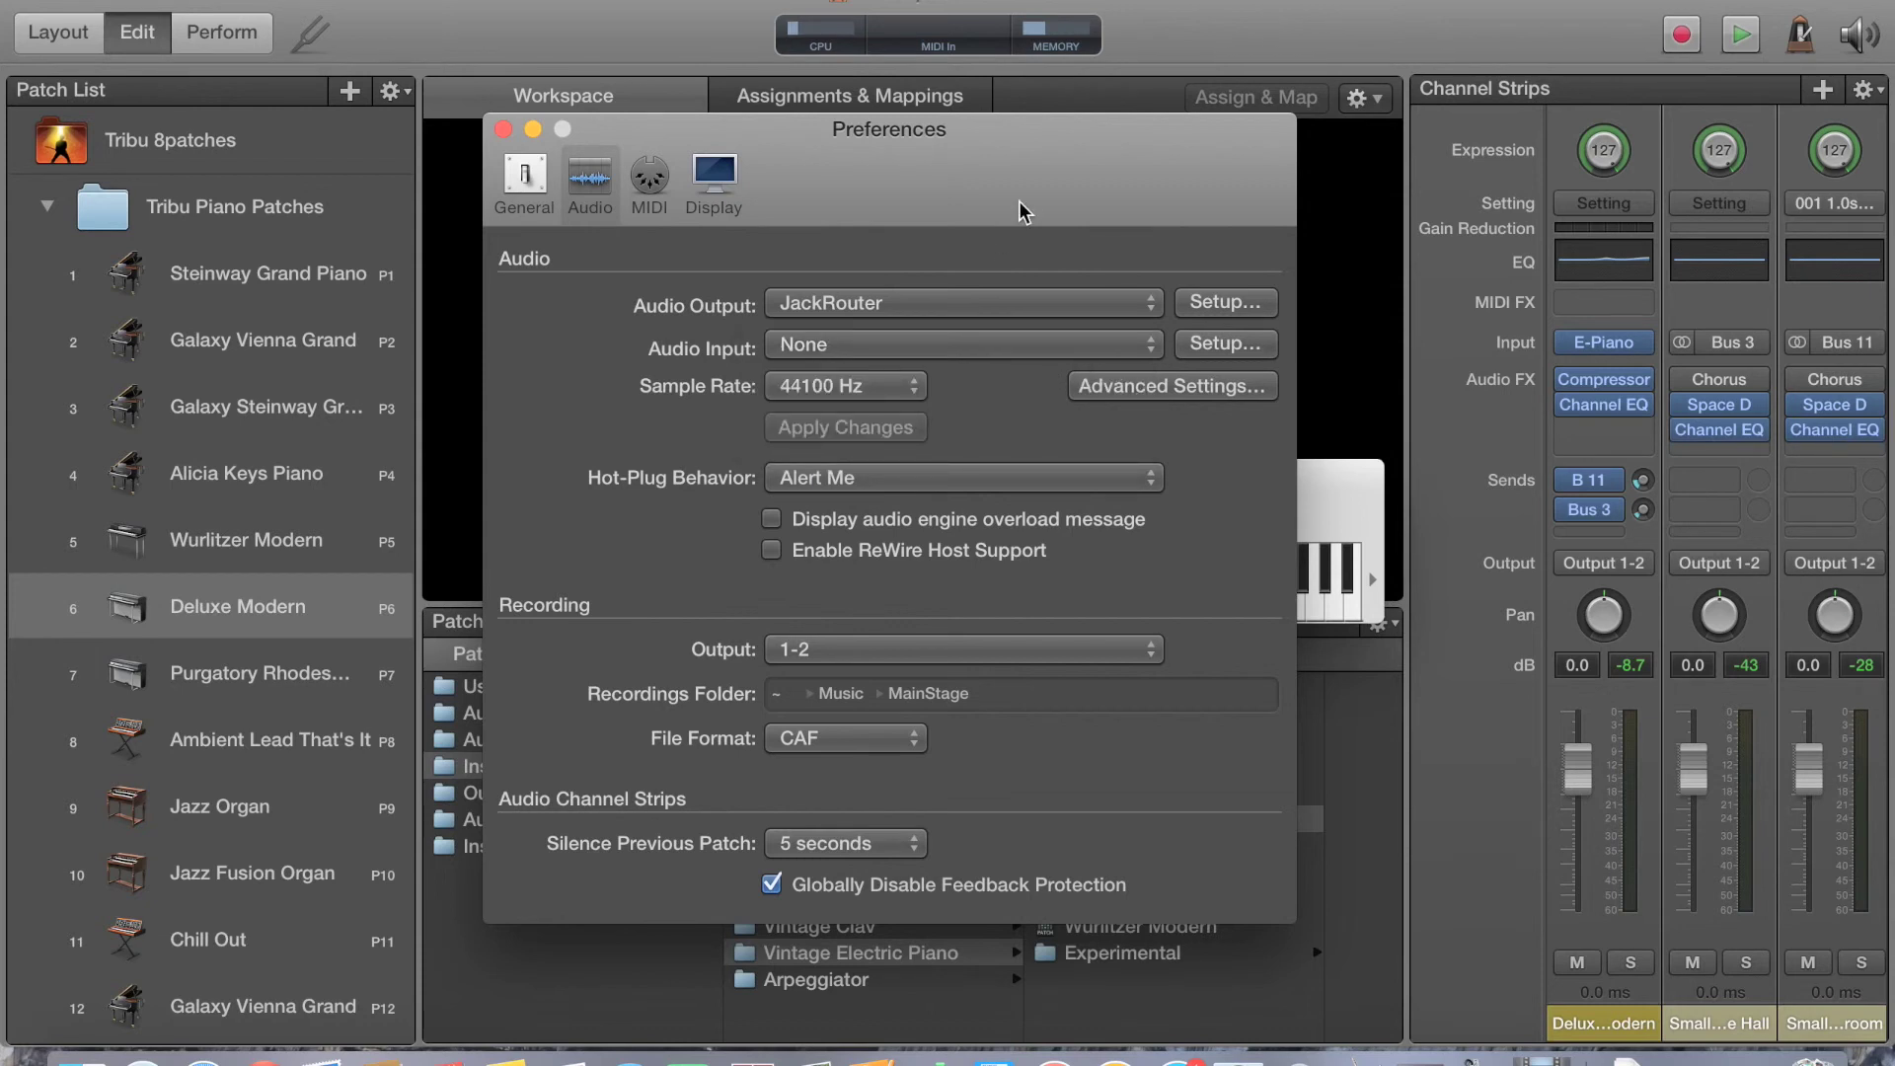
{"action": "left_click", "coordinate": [501, 129]}
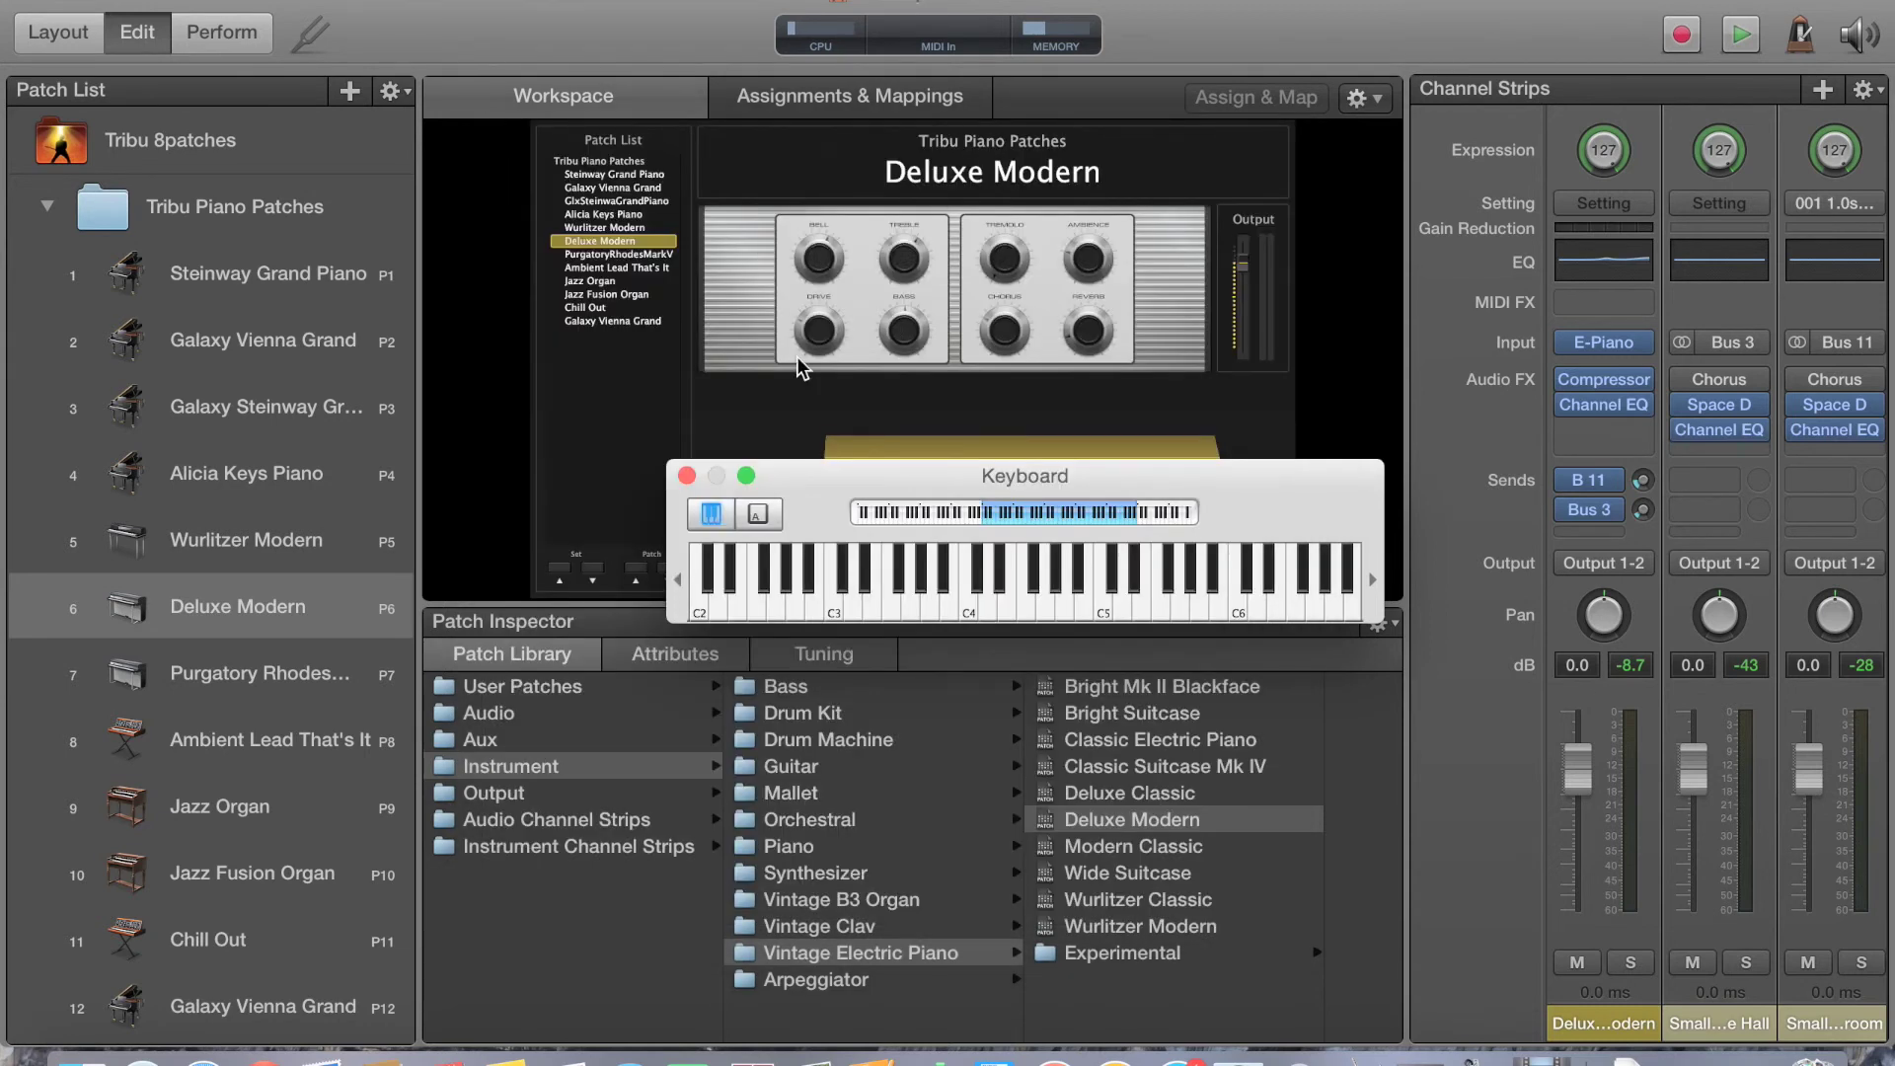